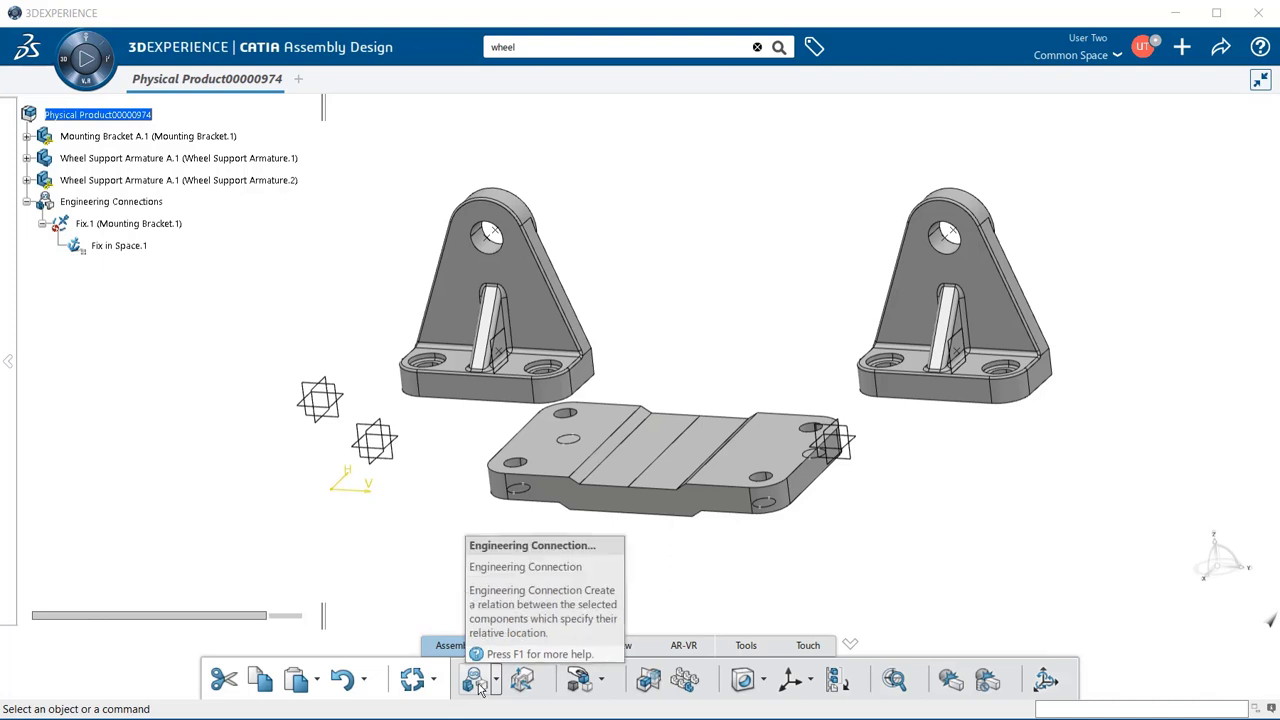
Start a user-defined engineering connection with automatic component positioning, and widen the constraint table's Preference column.
{"action": "left_click", "coordinate": [496, 684]}
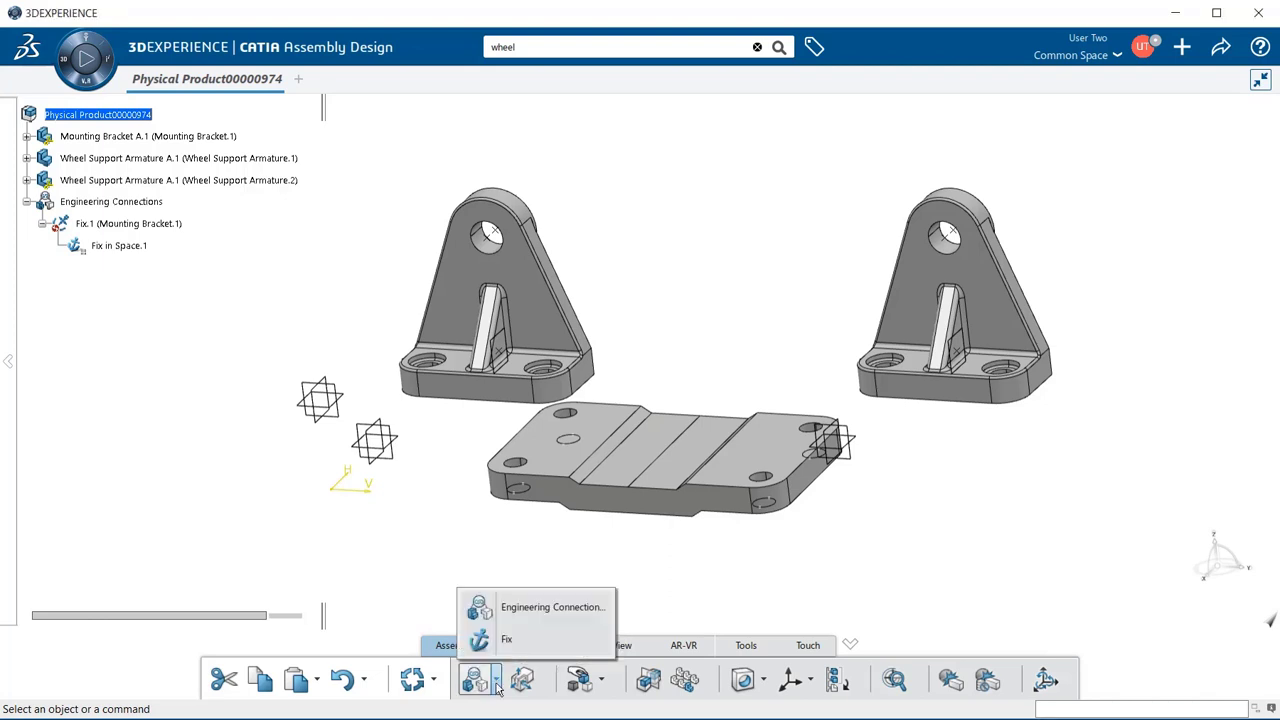
{"action": "left_click", "coordinate": [534, 610]}
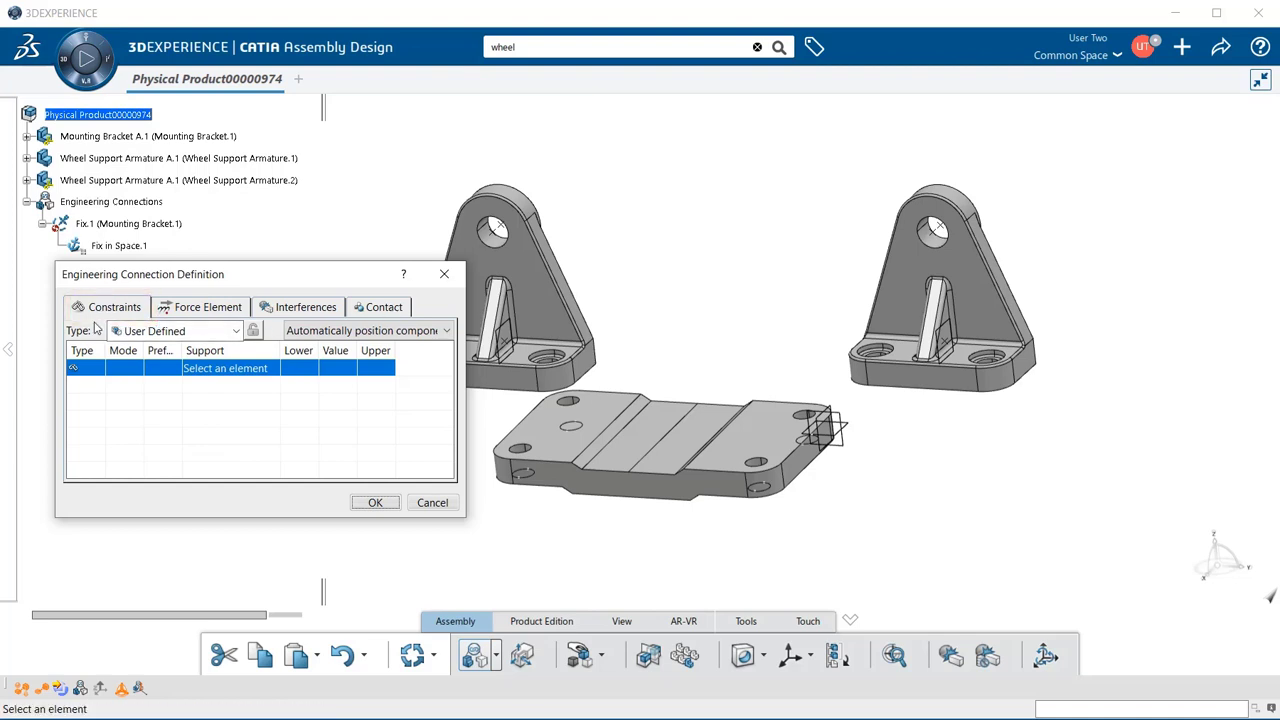
{"action": "left_click", "coordinate": [236, 332]}
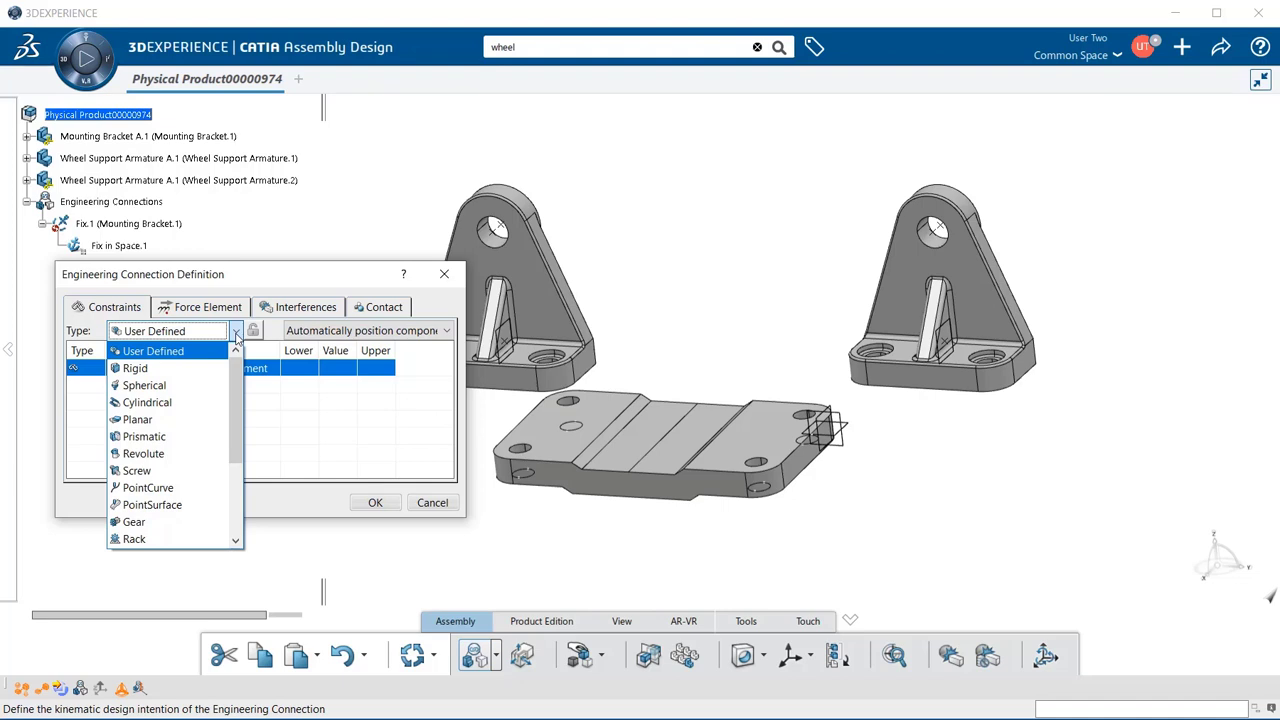
{"action": "left_click", "coordinate": [236, 334]}
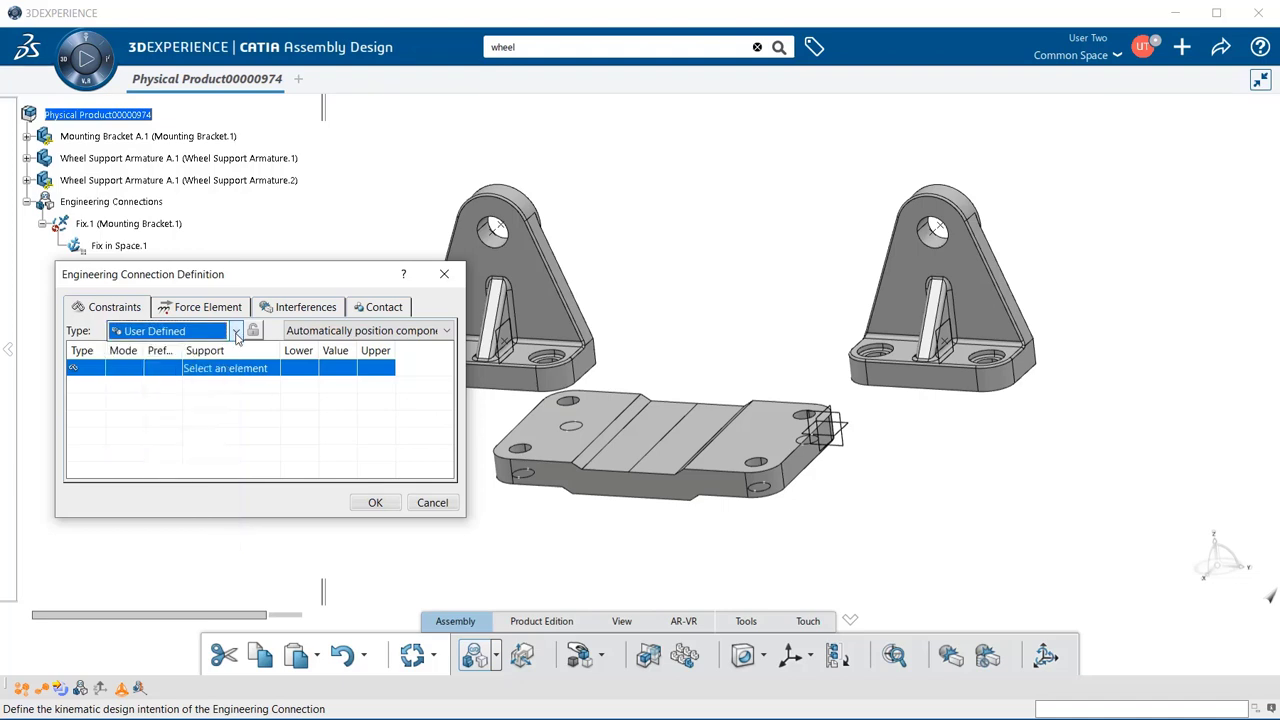
{"action": "left_click", "coordinate": [447, 332]}
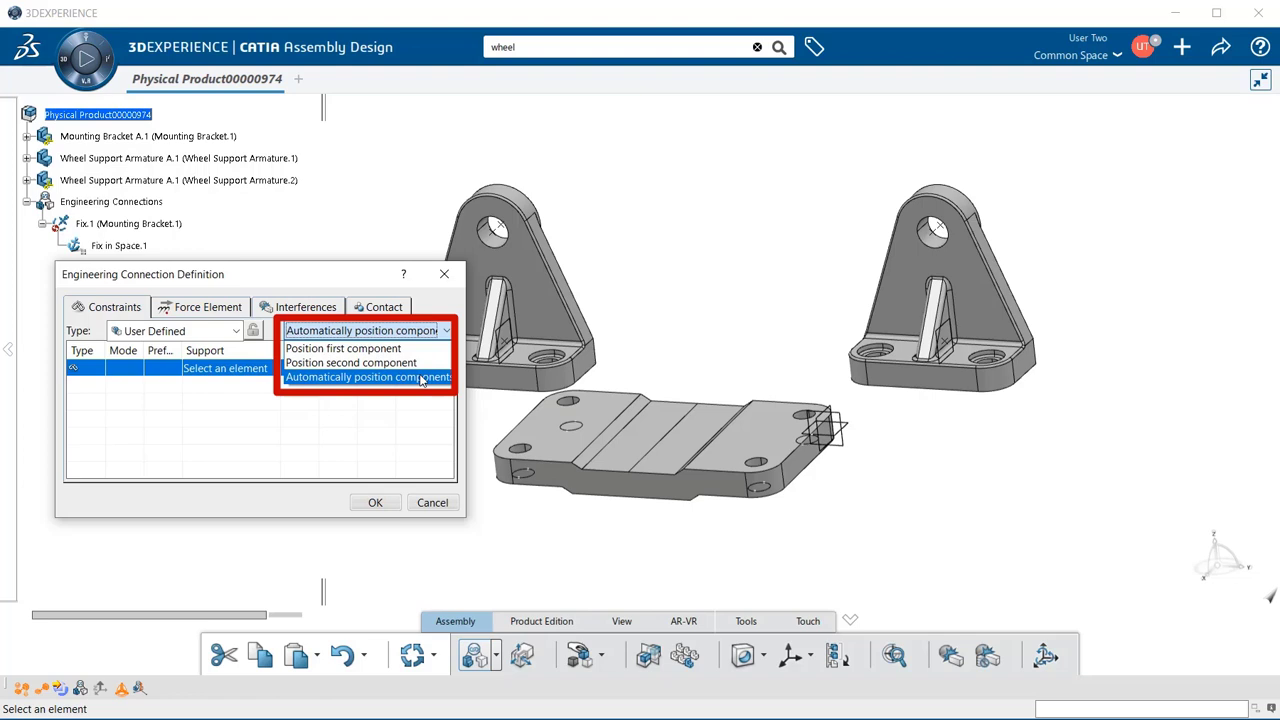
{"action": "left_click", "coordinate": [421, 377]}
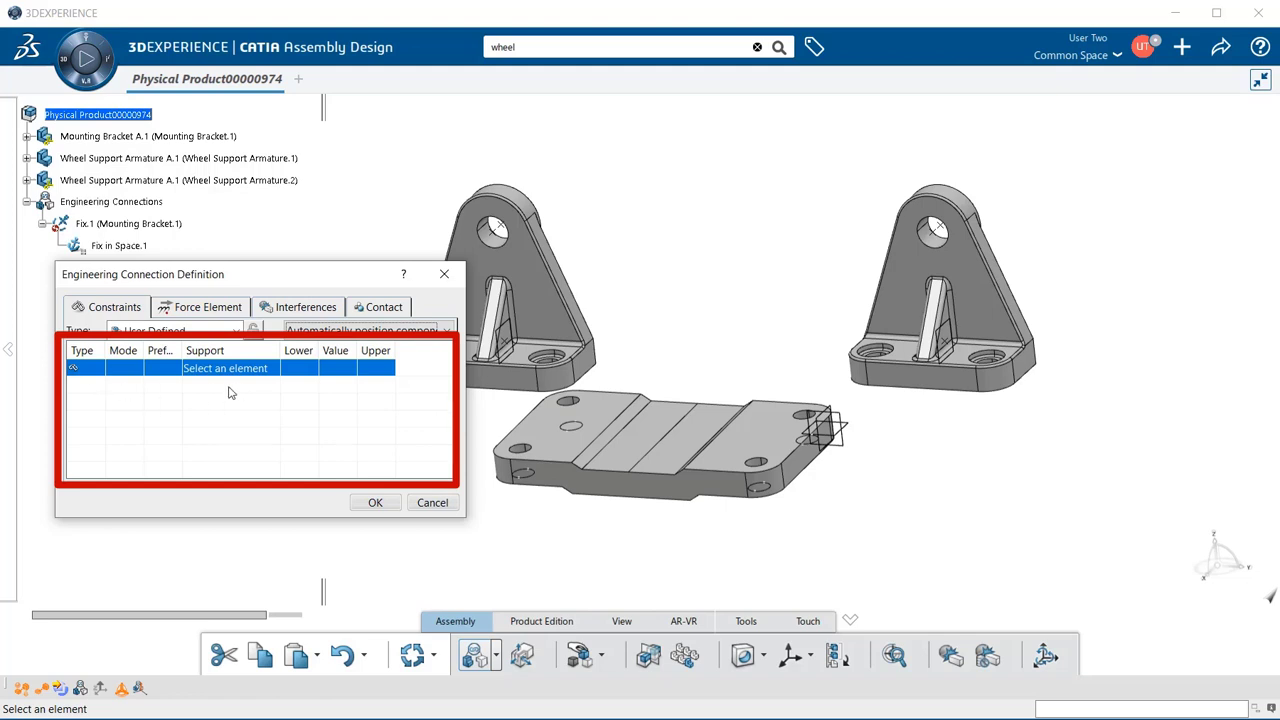
{"action": "left_click_drag", "start_coordinate": [182, 351], "coordinate": [207, 350]}
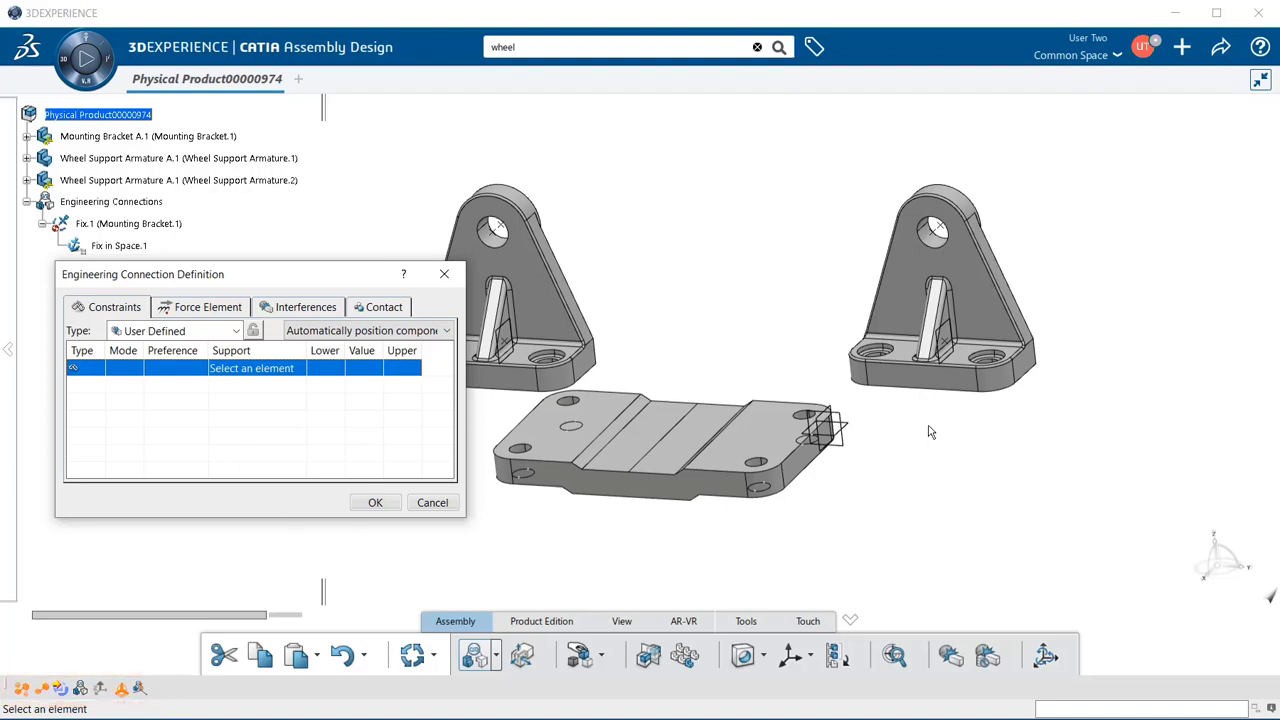
Put the underside face of Wheel Support Armature.2 in contact with the upper mounting face at one end of the Mounting Bracket.
{"action": "middle_click_drag", "start_coordinate": [907, 482], "coordinate": [657, 271]}
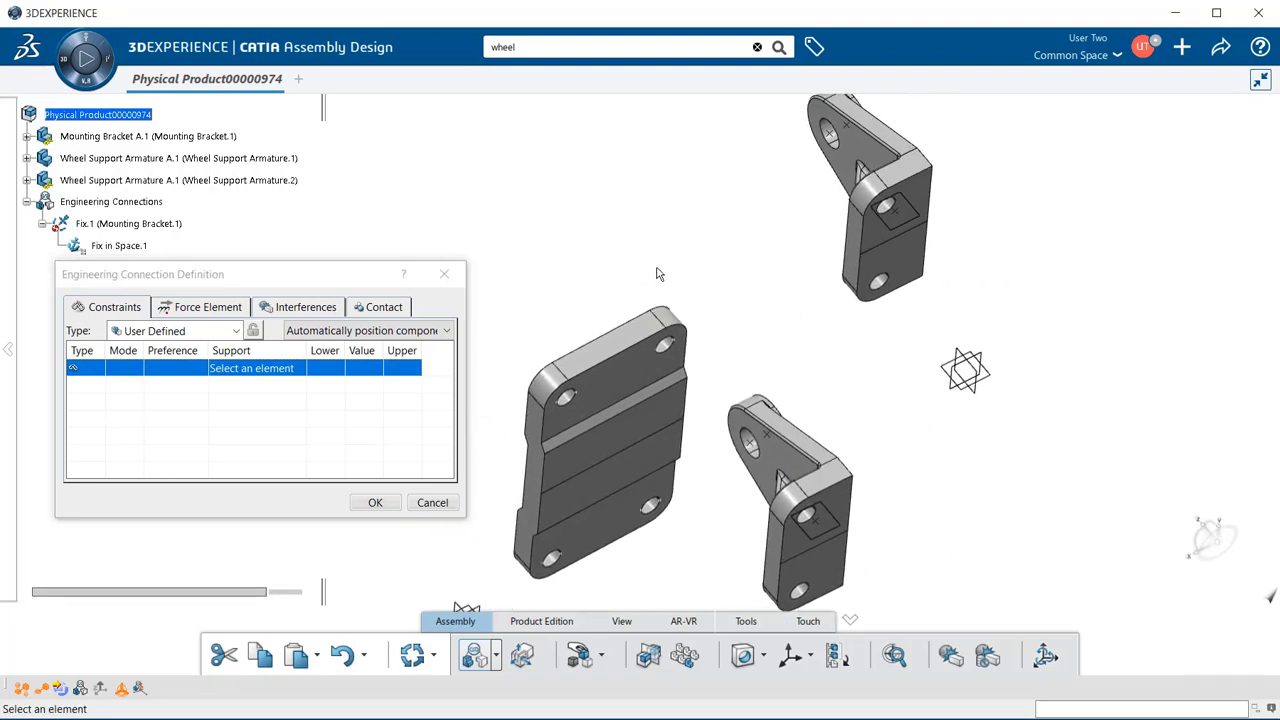
{"action": "left_click", "coordinate": [910, 268]}
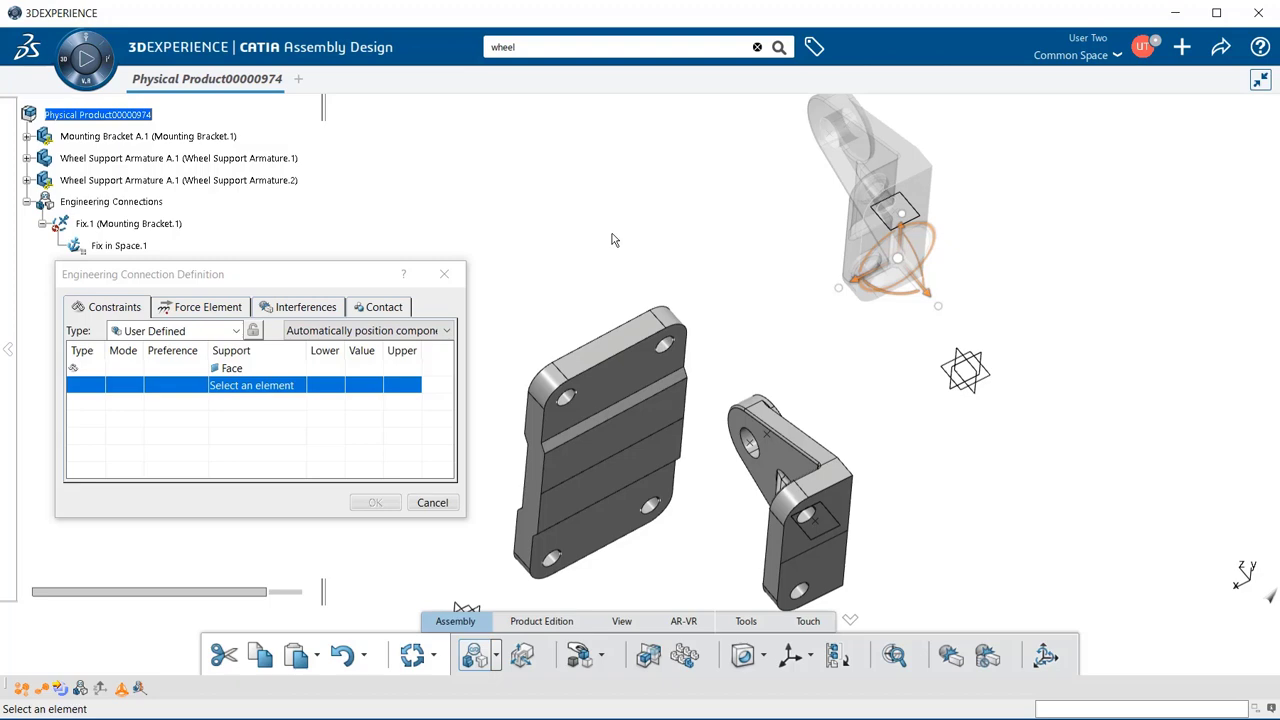
{"action": "middle_click_drag", "start_coordinate": [610, 240], "coordinate": [851, 456]}
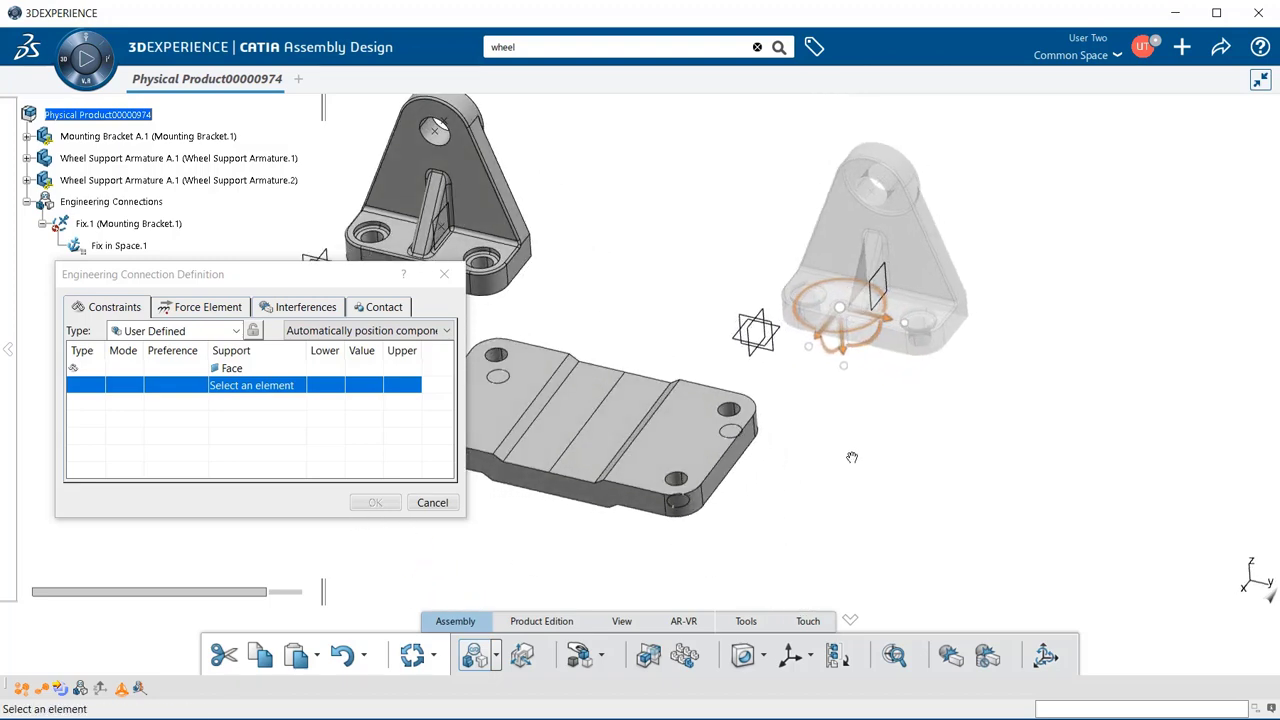
{"action": "left_click", "coordinate": [697, 450]}
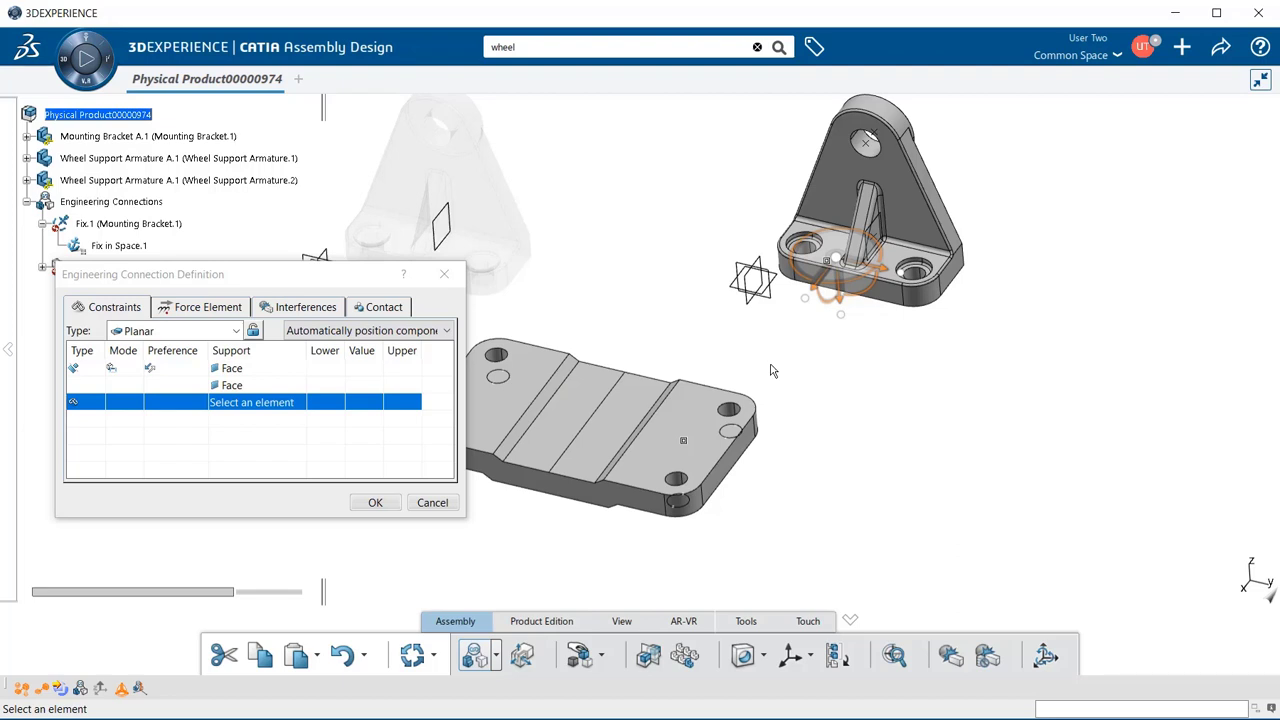
Make both base-hole axes of Wheel Support Armature.2 coincident with the bracket's two hole axes at that end, and finish the connection.
{"action": "left_click", "coordinate": [922, 277]}
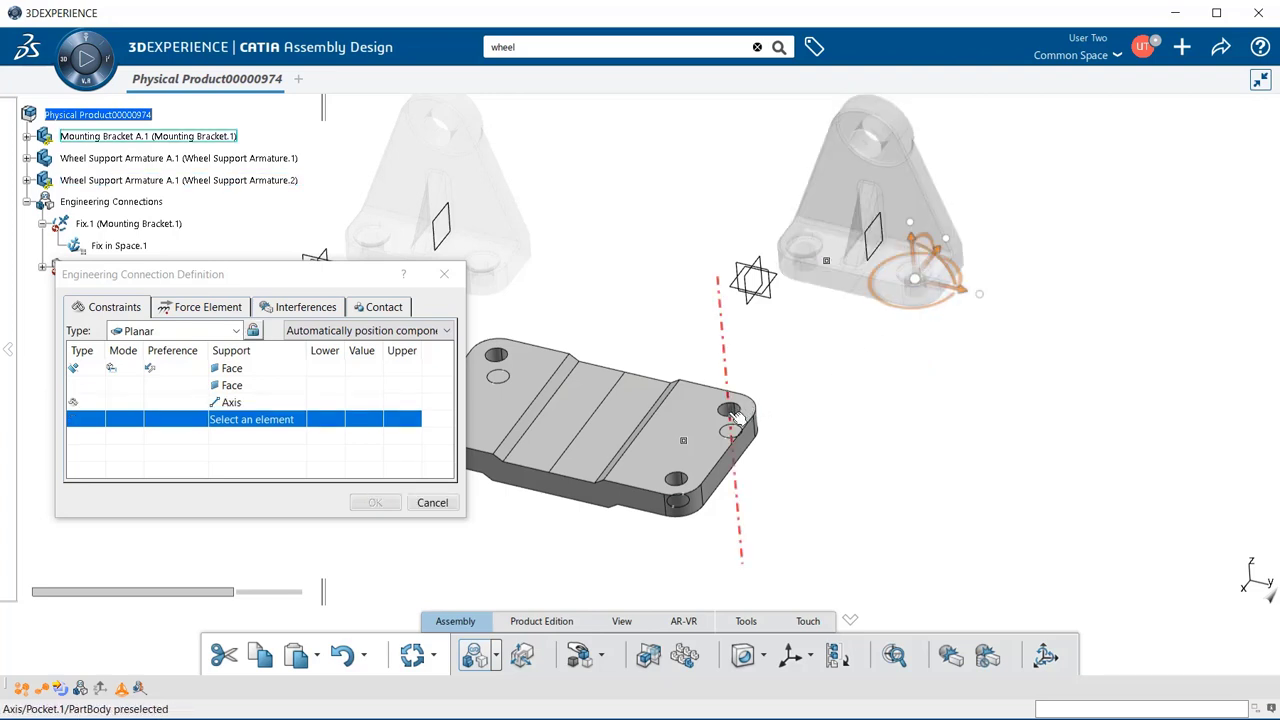
{"action": "left_click", "coordinate": [731, 416]}
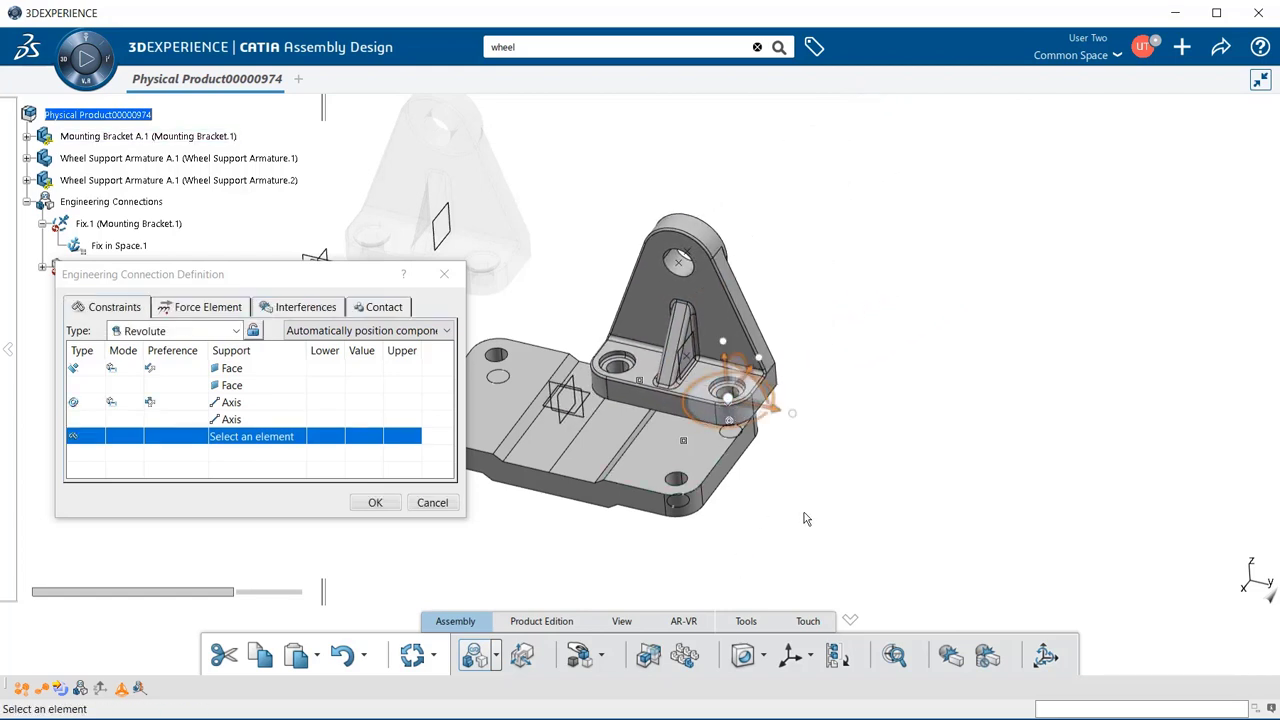
{"action": "left_click", "coordinate": [621, 372]}
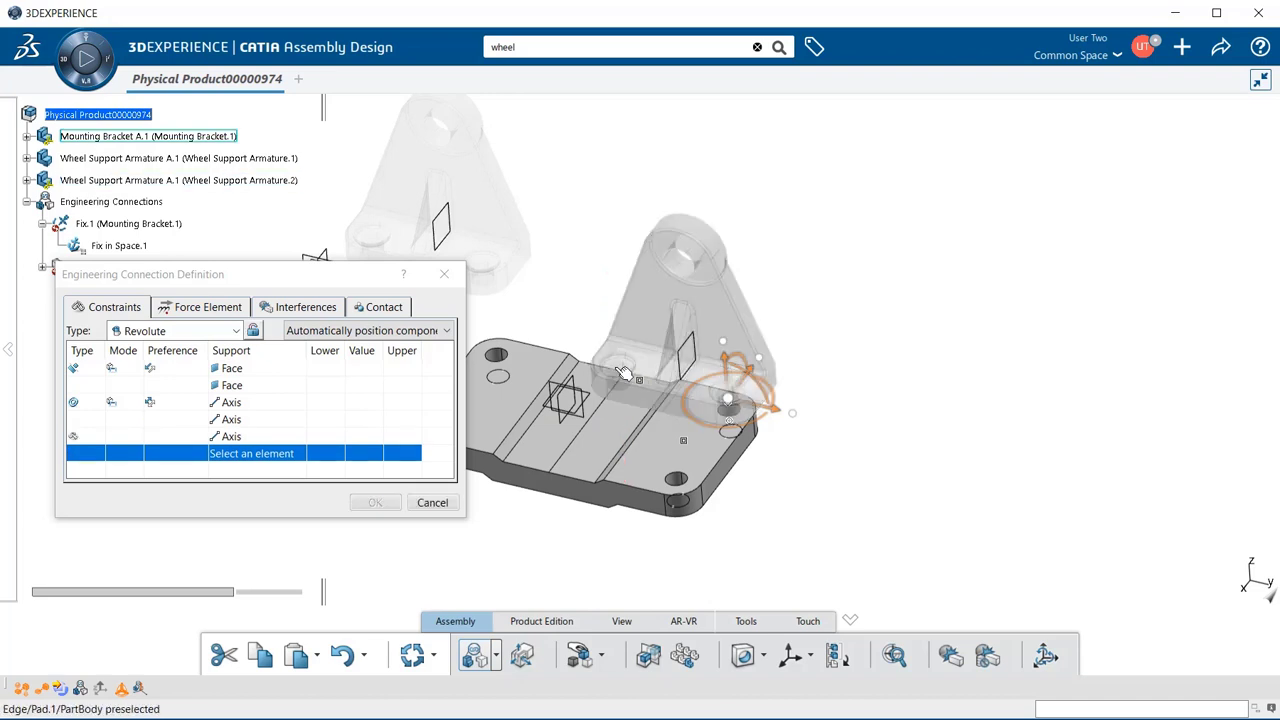
{"action": "left_click", "coordinate": [679, 484]}
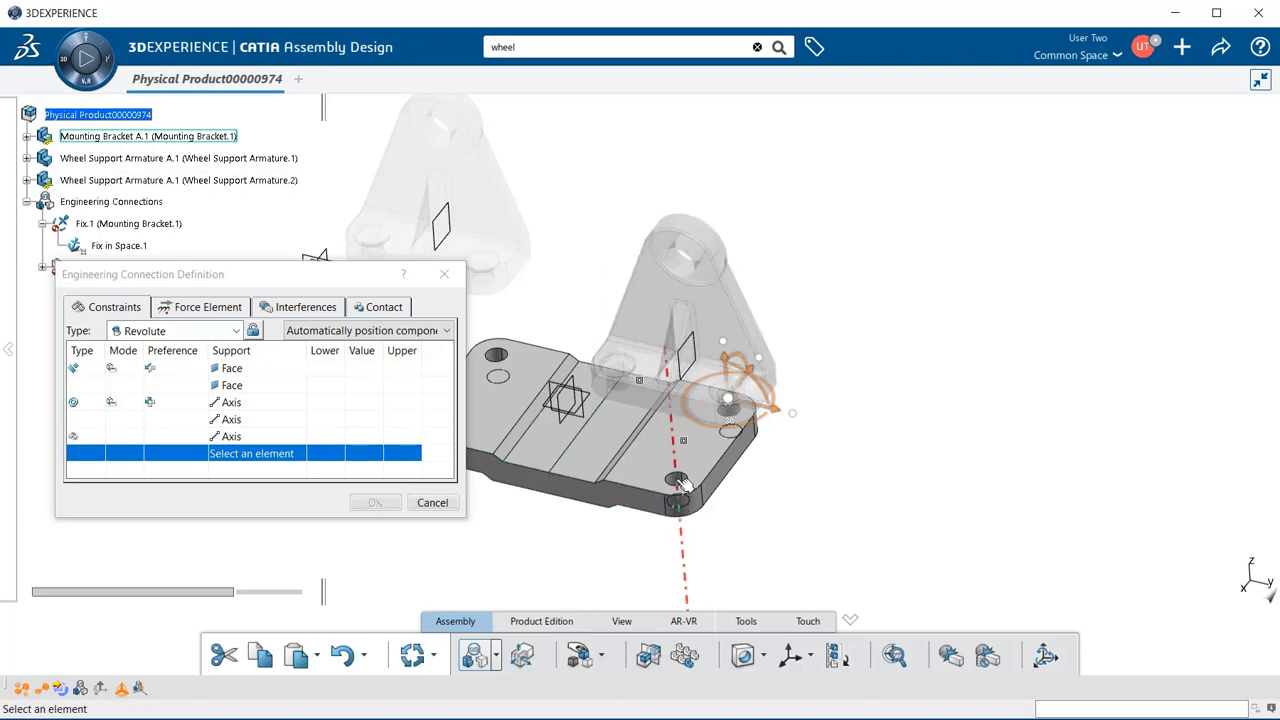
{"action": "middle_click_drag", "start_coordinate": [808, 502], "coordinate": [988, 428]}
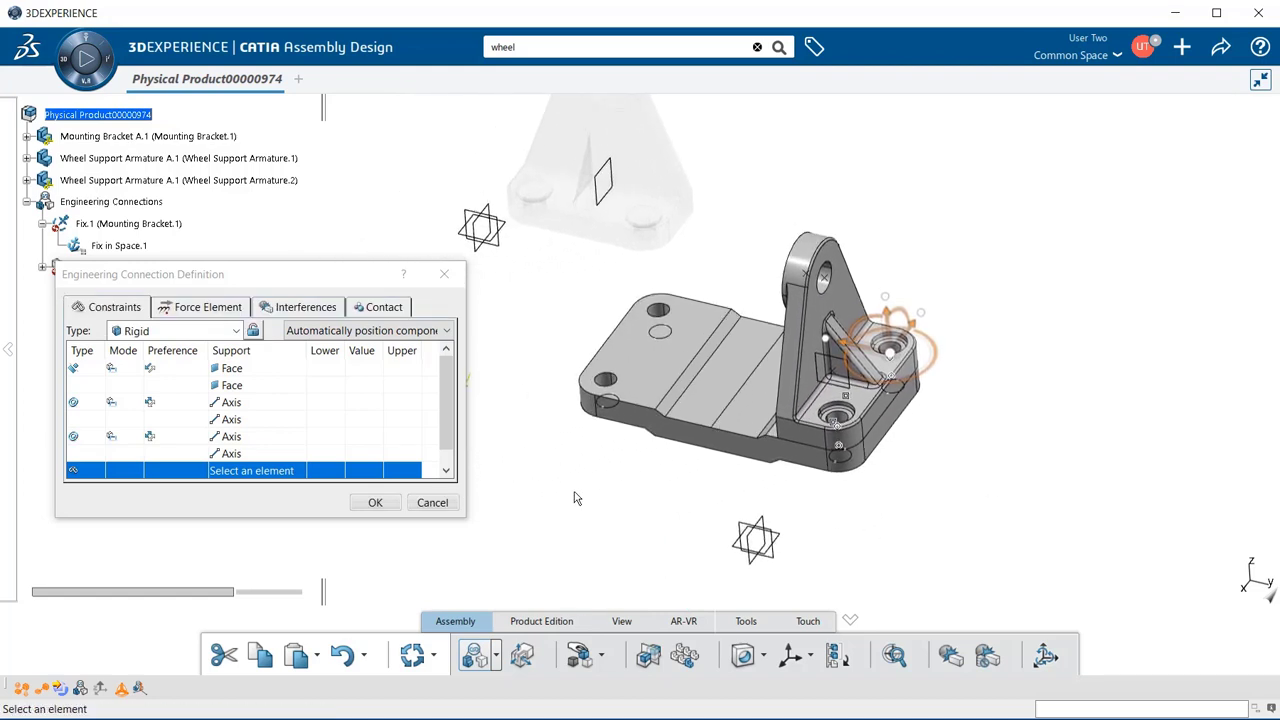
{"action": "left_click", "coordinate": [374, 503]}
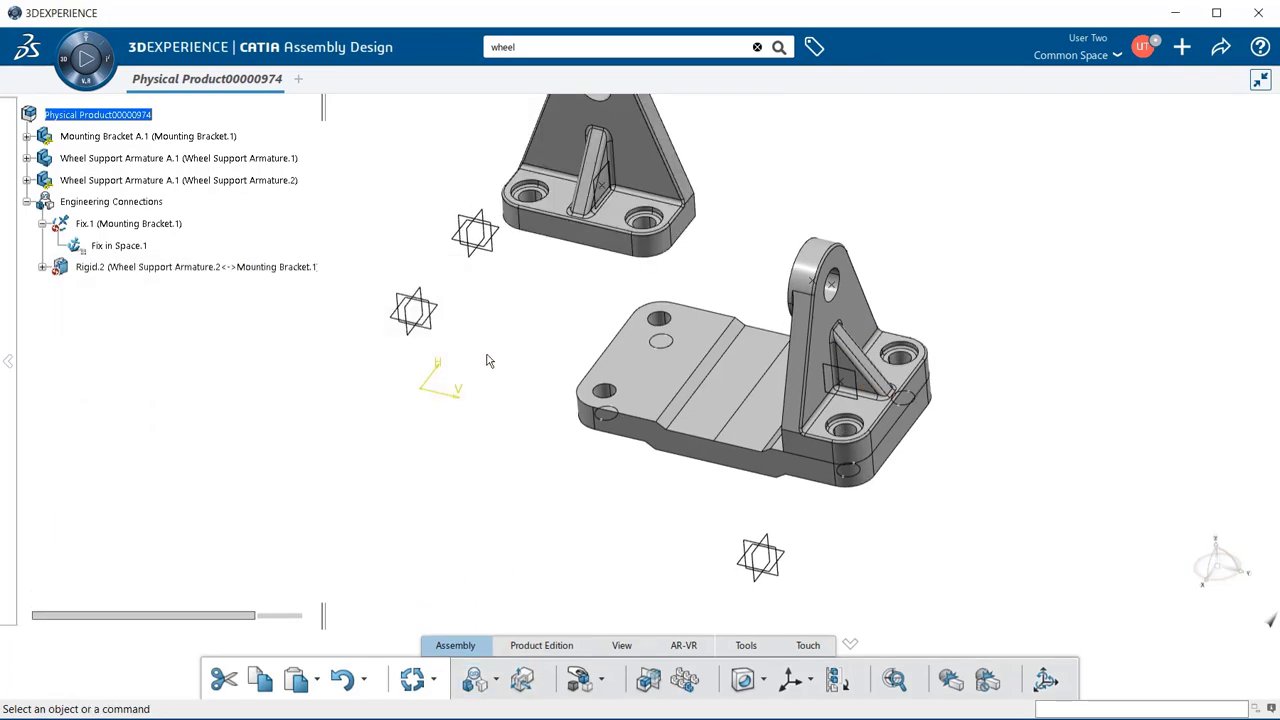
Examine the constraints under the Rigid.2 connection, highlight Contact.1 in the model, and collapse the Rigid.2 and Fix.1 branches.
{"action": "middle_click_drag", "start_coordinate": [521, 318], "coordinate": [493, 381]}
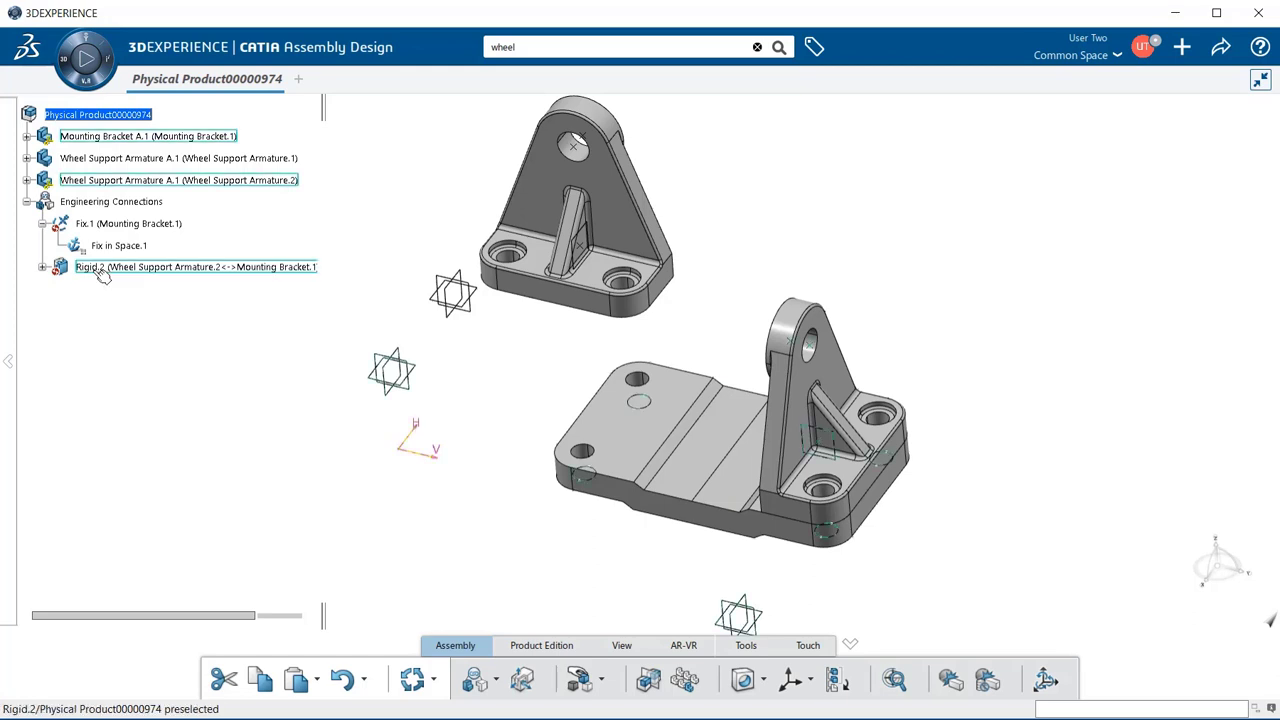
{"action": "left_click", "coordinate": [41, 268]}
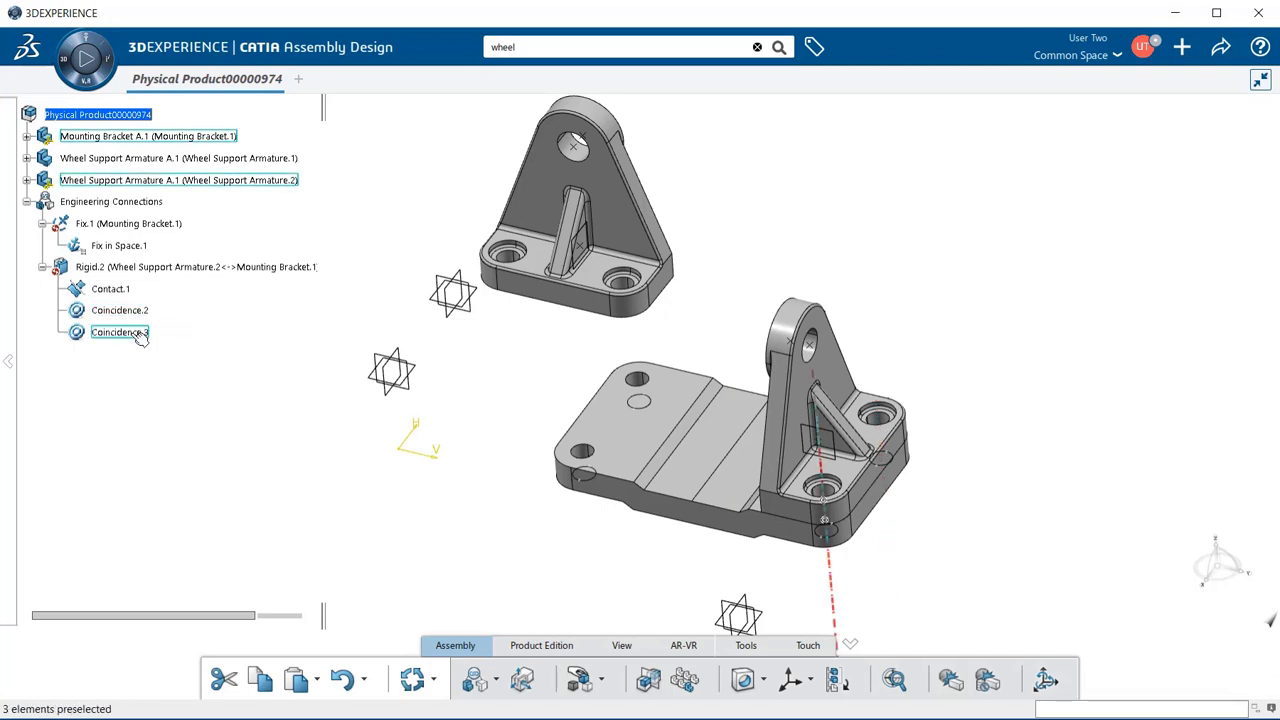
{"action": "left_click", "coordinate": [125, 289]}
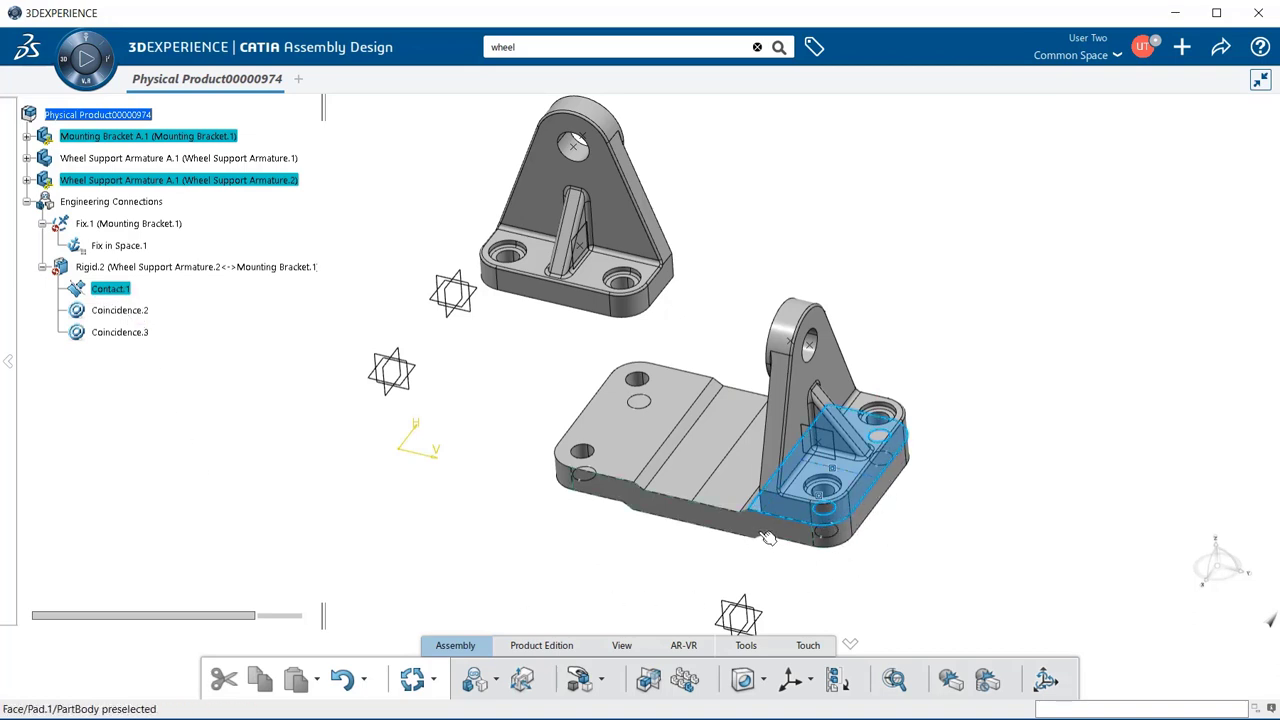
{"action": "left_click", "coordinate": [210, 417]}
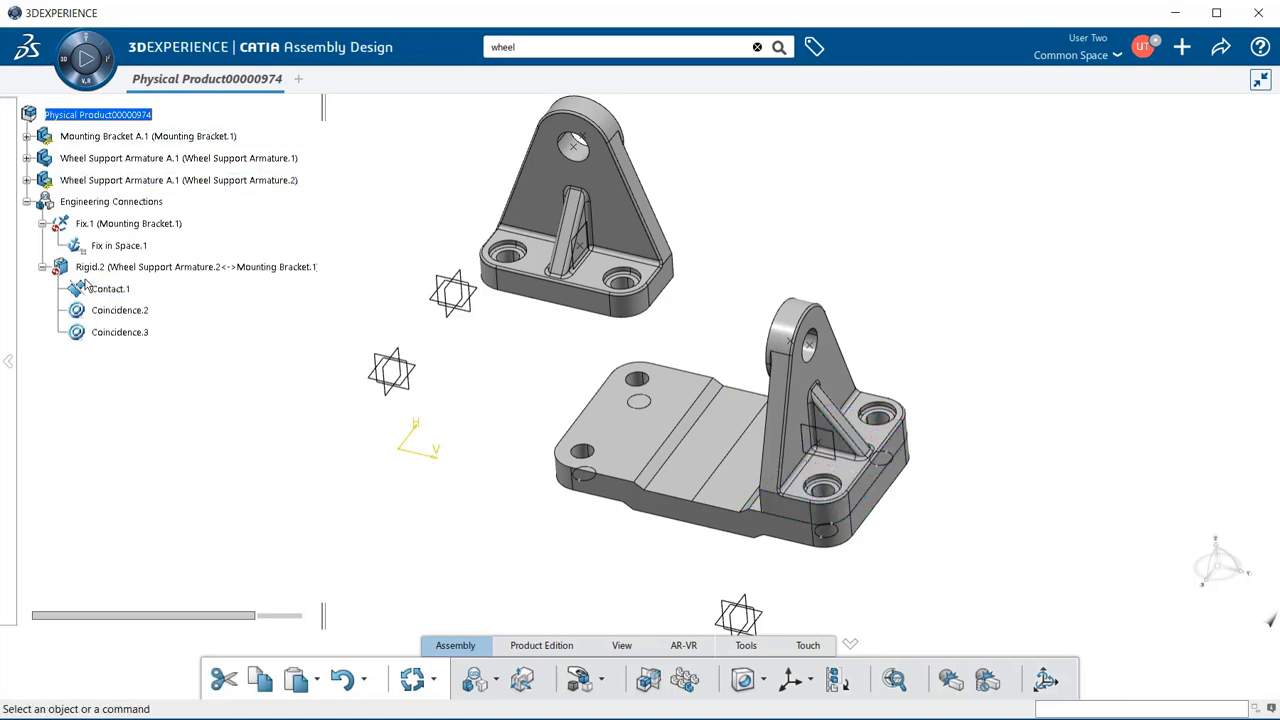
{"action": "left_click", "coordinate": [42, 267]}
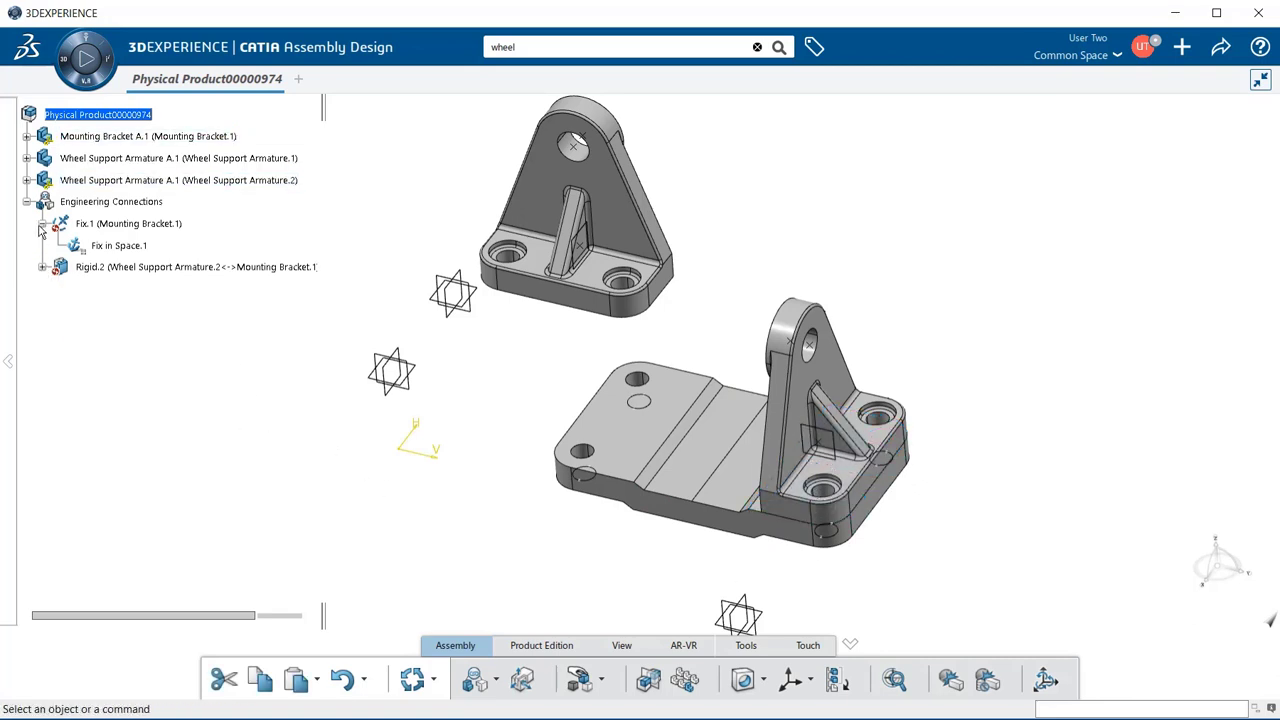
{"action": "left_click", "coordinate": [42, 224]}
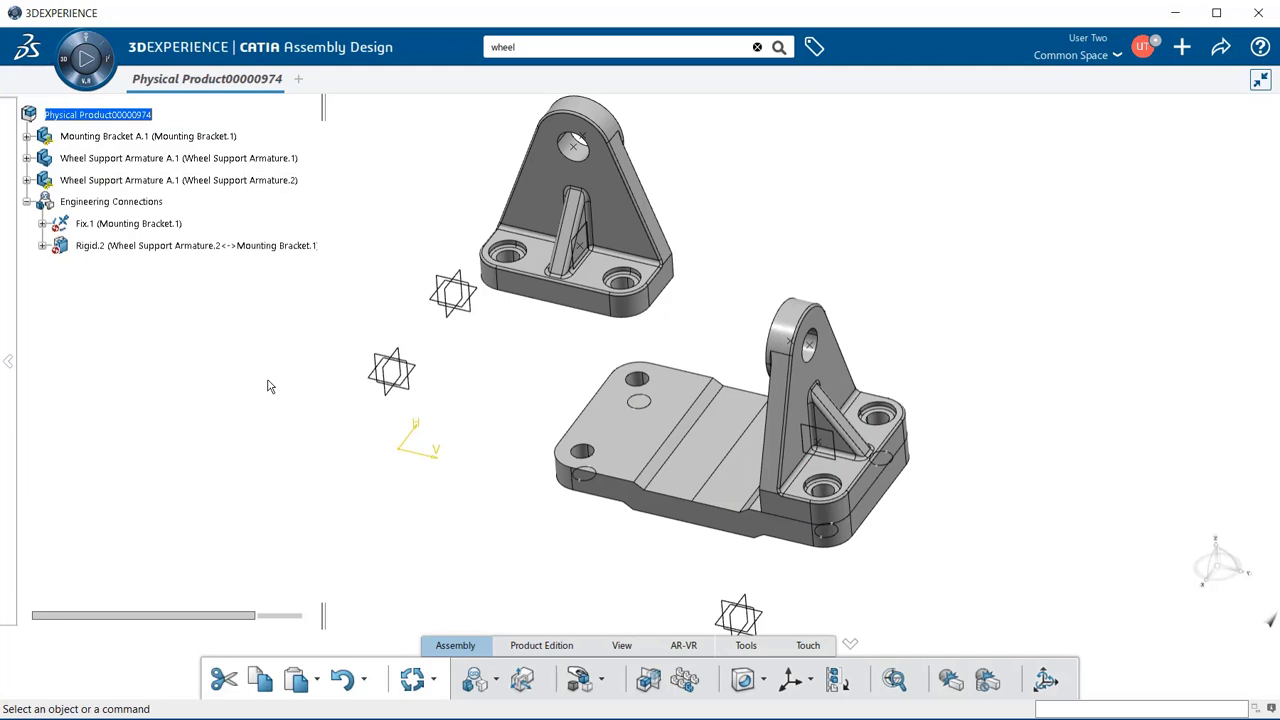
Start another engineering connection and put the underside face of Wheel Support Armature.1 in contact with the bracket's free mounting face.
{"action": "left_click", "coordinate": [478, 689]}
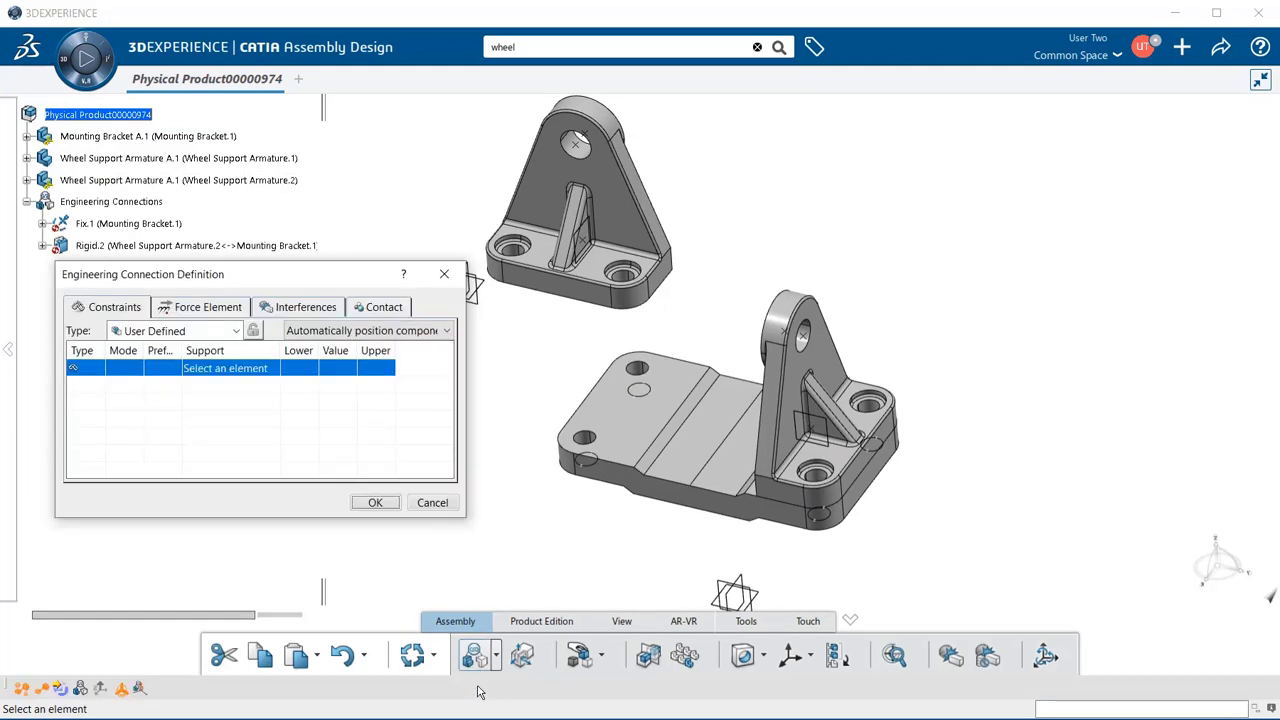
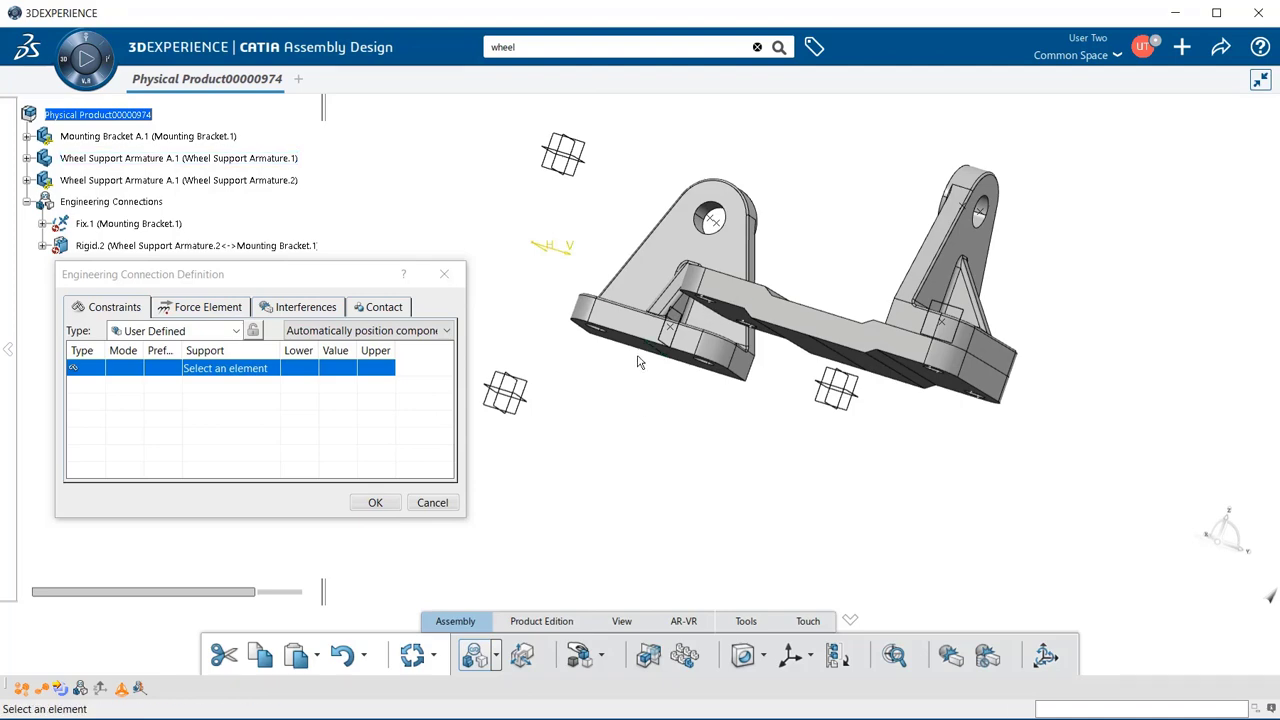
{"action": "left_click", "coordinate": [643, 349]}
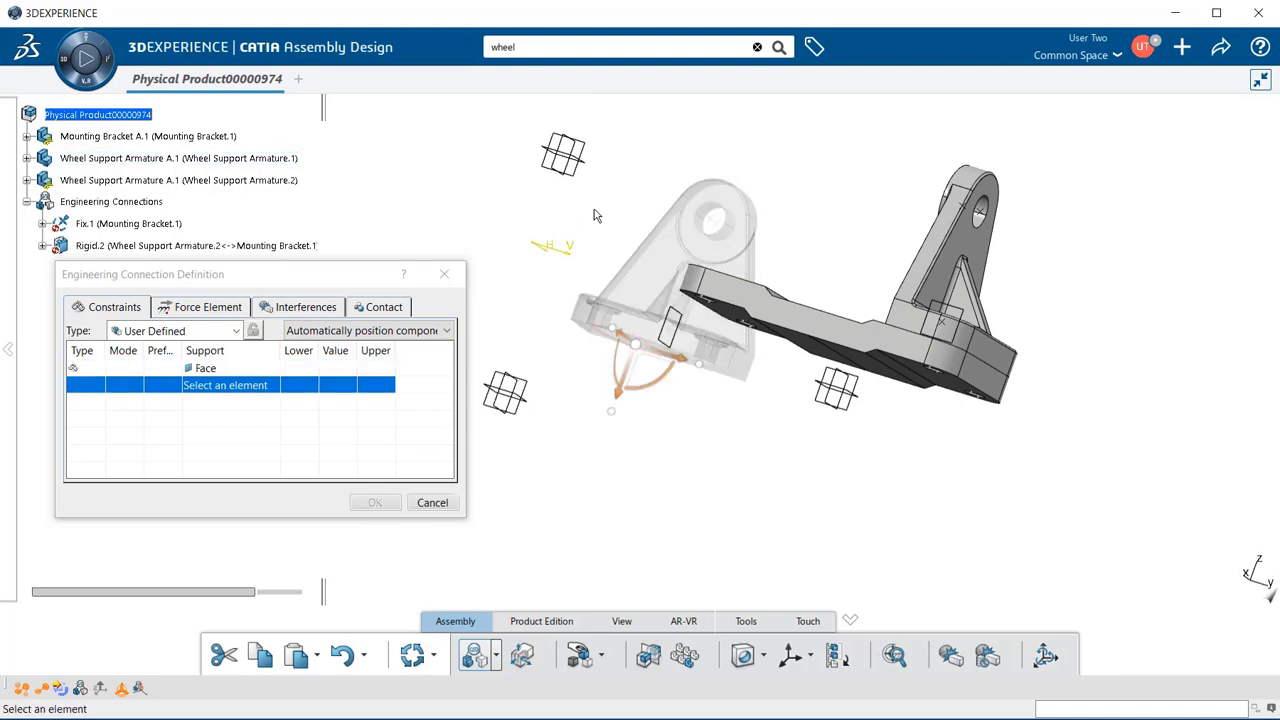
{"action": "middle_click_drag", "start_coordinate": [594, 214], "coordinate": [533, 430]}
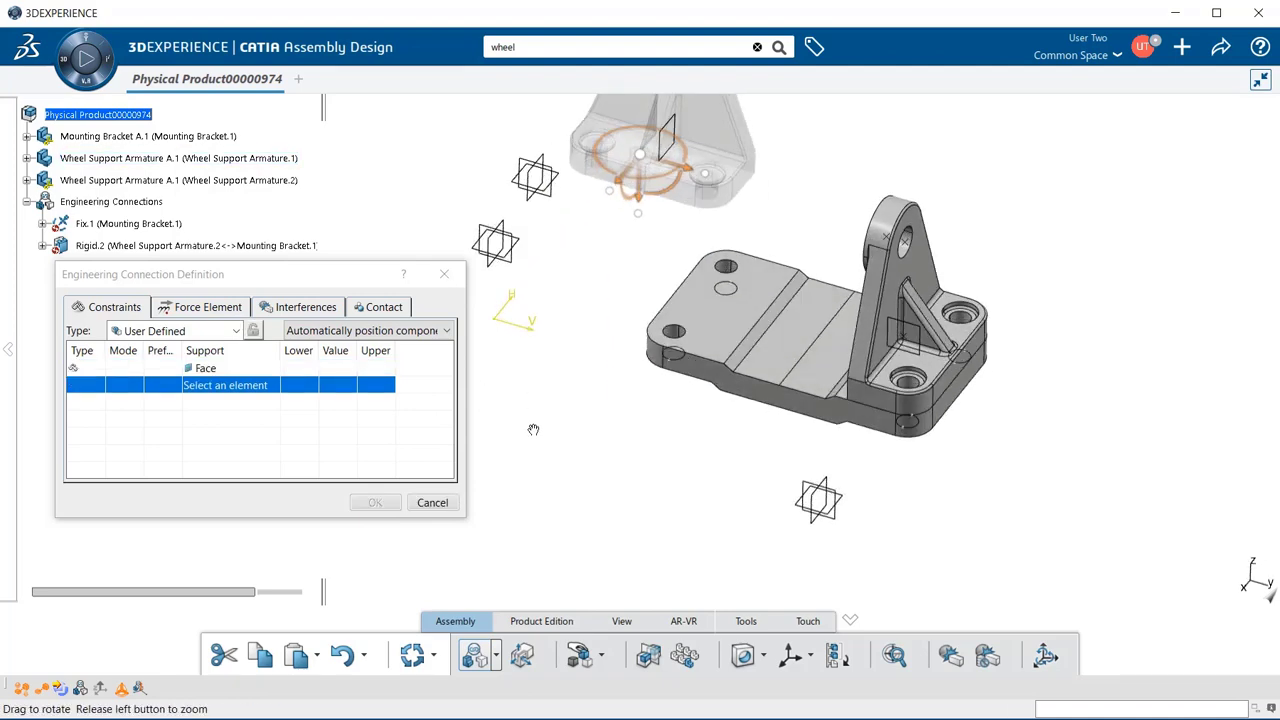
{"action": "left_click", "coordinate": [713, 315]}
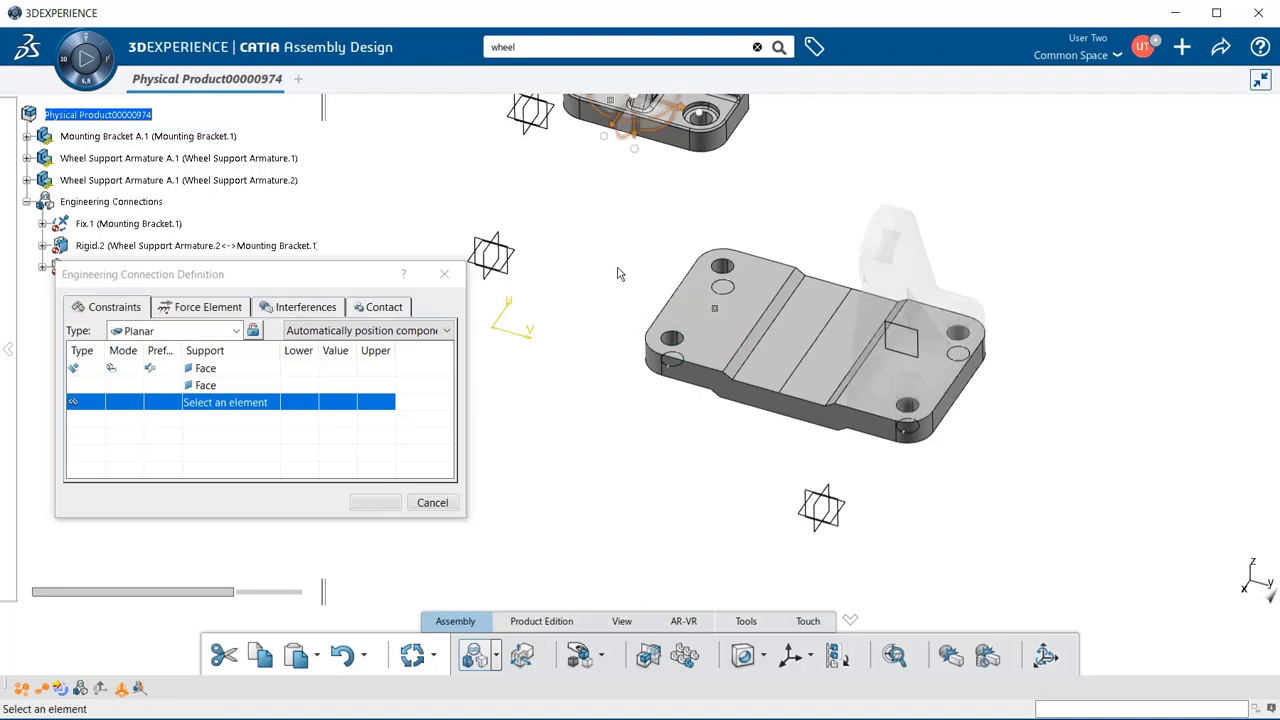
Make both base-hole axes of Wheel Support Armature.1 coincident with the bracket's two unused hole axes, and finish the connection.
{"action": "middle_click_drag", "start_coordinate": [560, 320], "coordinate": [604, 418]}
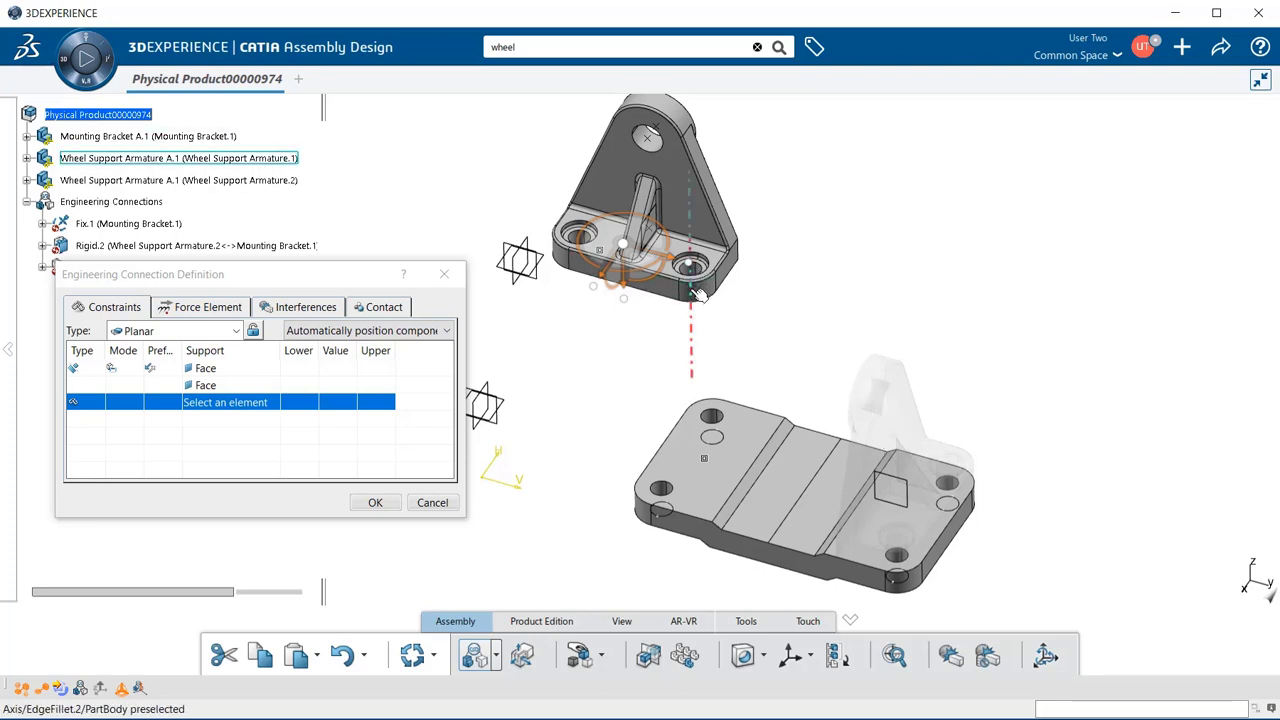
{"action": "left_click", "coordinate": [697, 293]}
{"action": "left_click", "coordinate": [665, 490]}
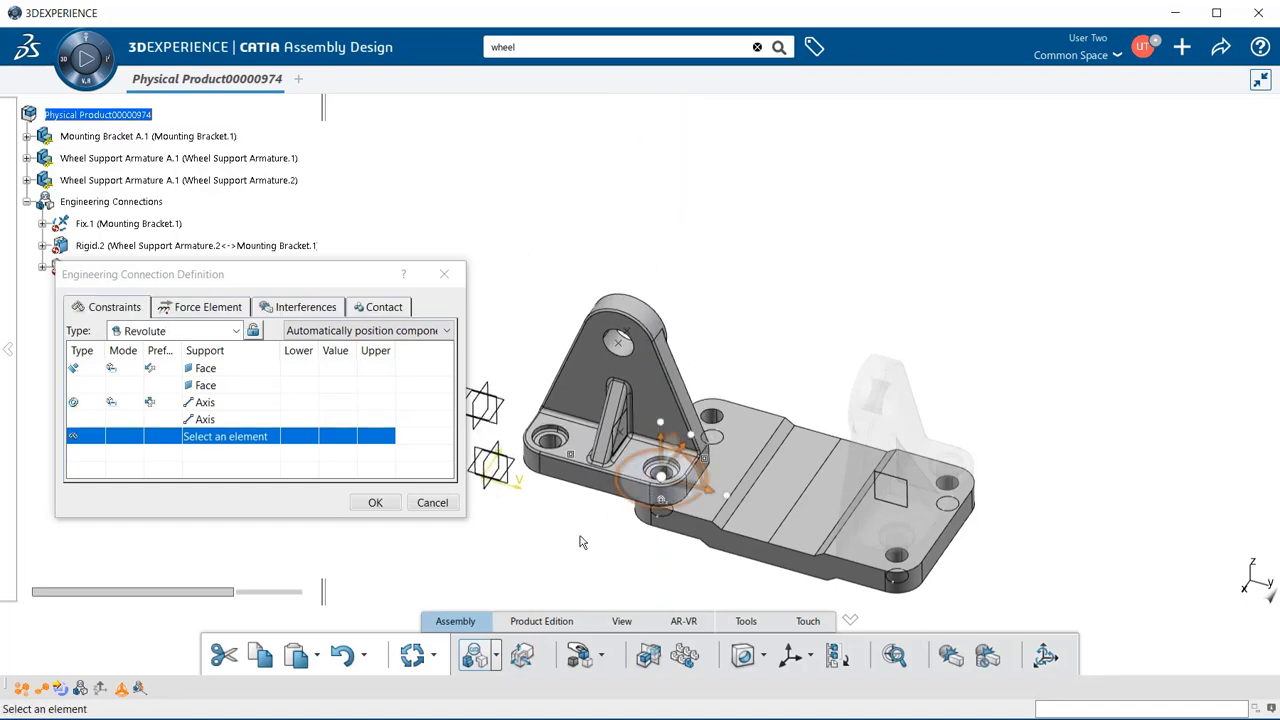
{"action": "middle_click_drag", "start_coordinate": [670, 490], "coordinate": [631, 473]}
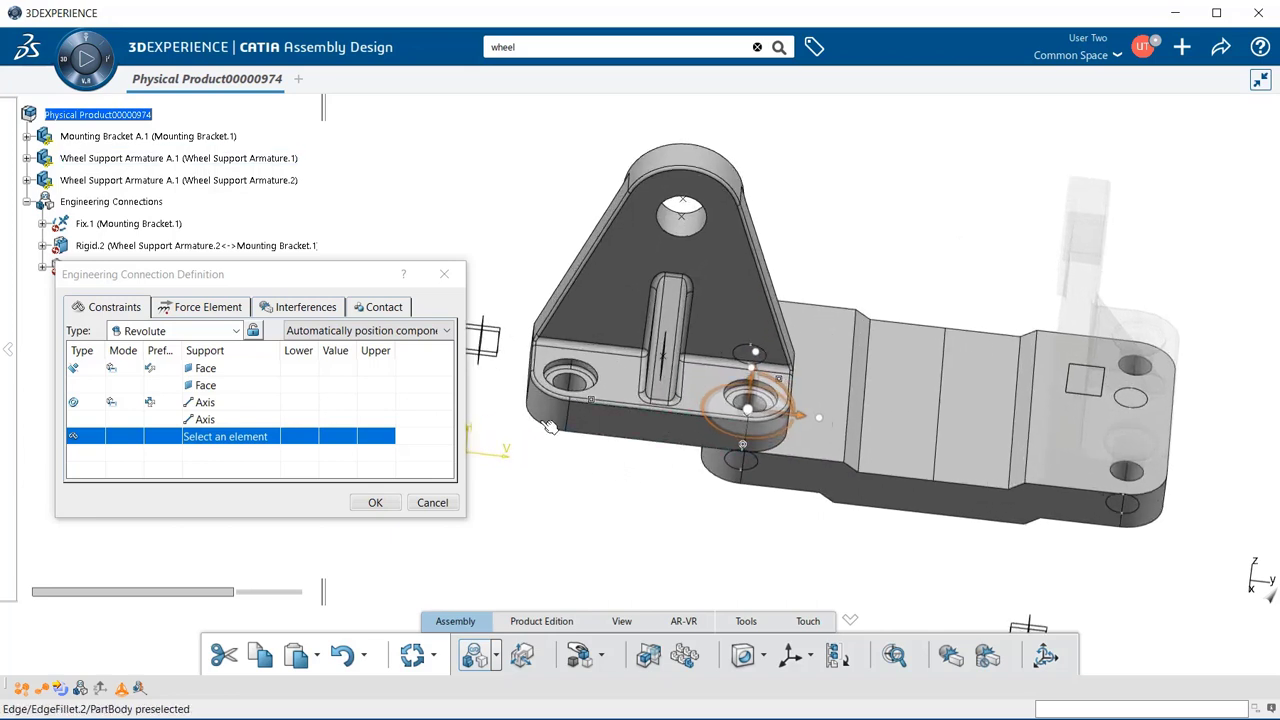
{"action": "left_click", "coordinate": [576, 386]}
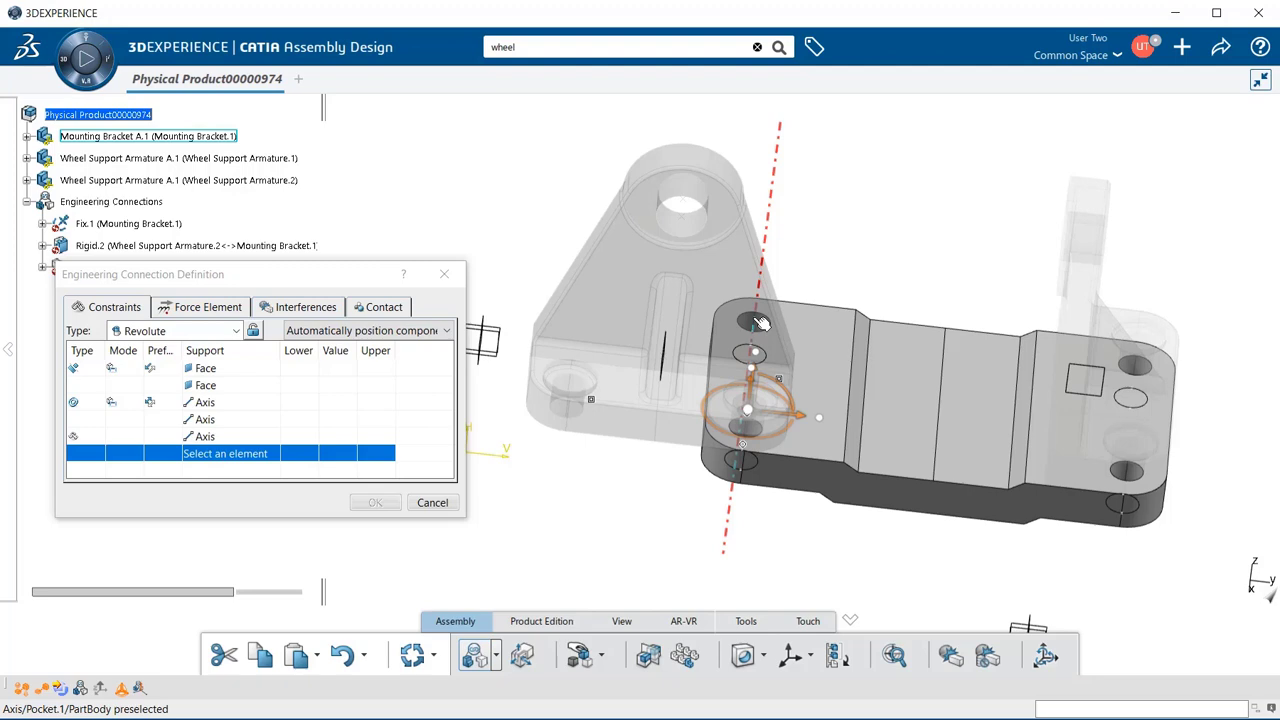
{"action": "middle_click_drag", "start_coordinate": [760, 322], "coordinate": [737, 390]}
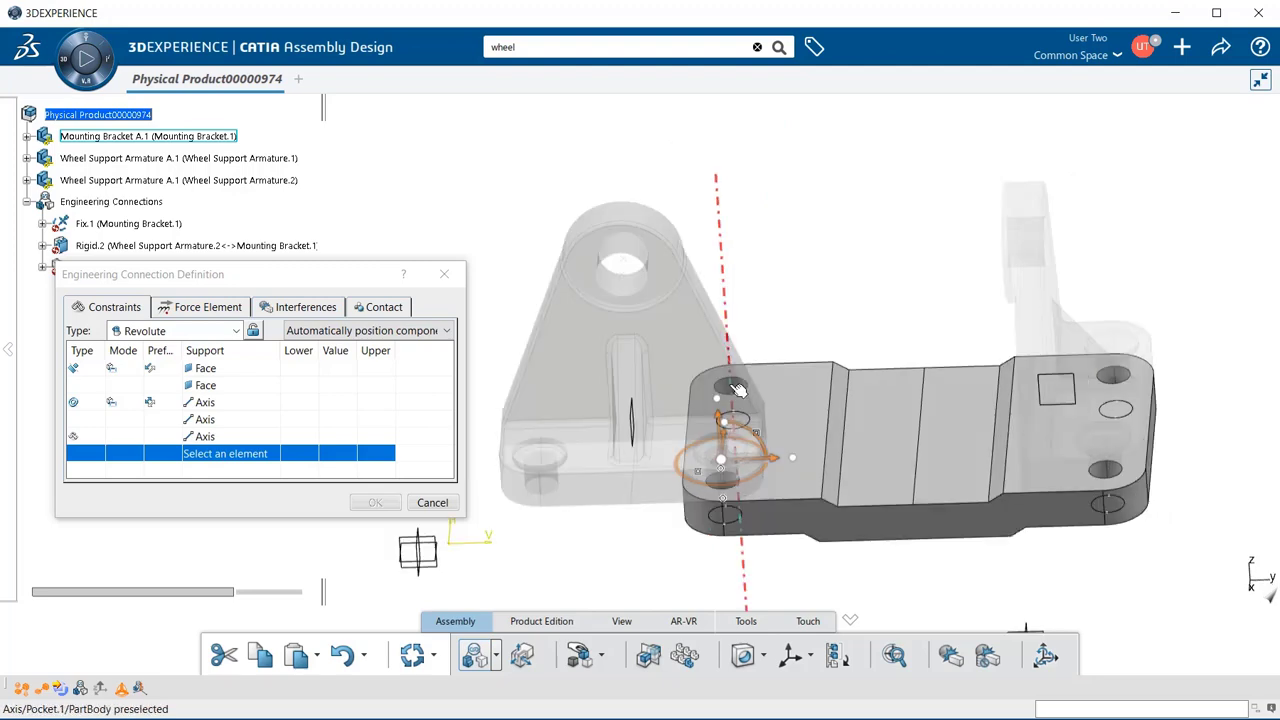
{"action": "left_click", "coordinate": [737, 390]}
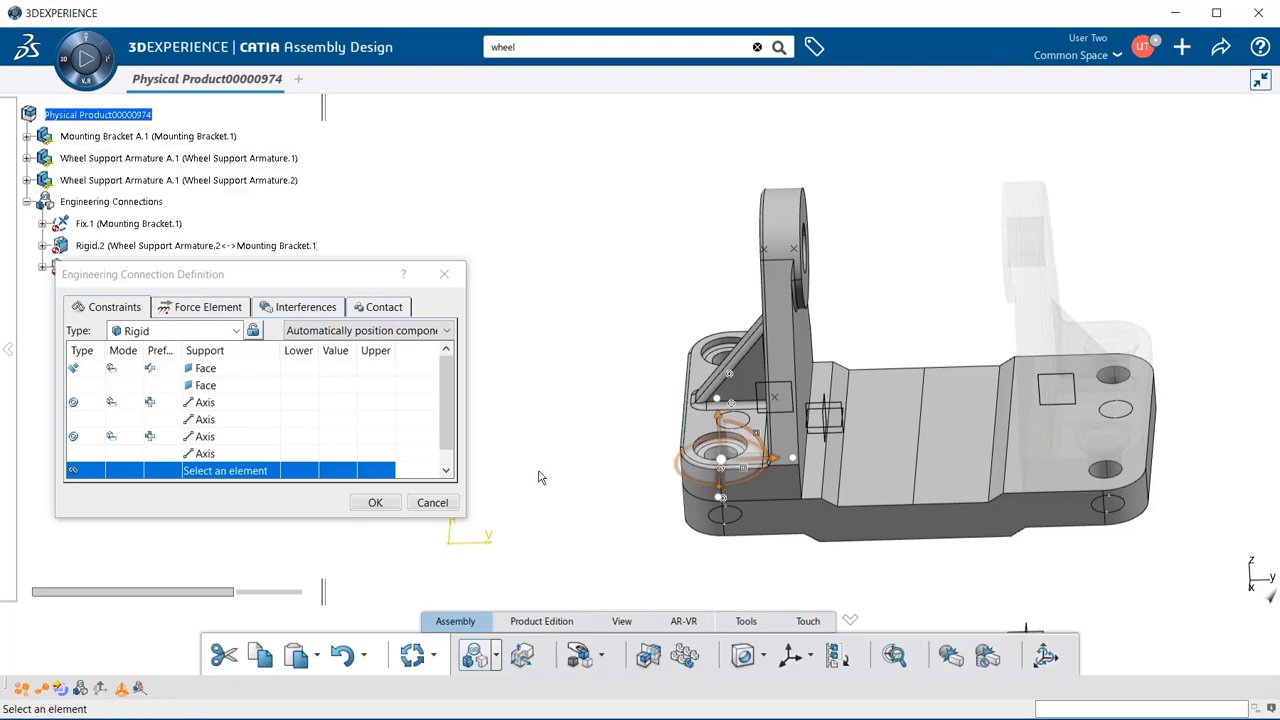
{"action": "middle_click_drag", "start_coordinate": [538, 477], "coordinate": [687, 513]}
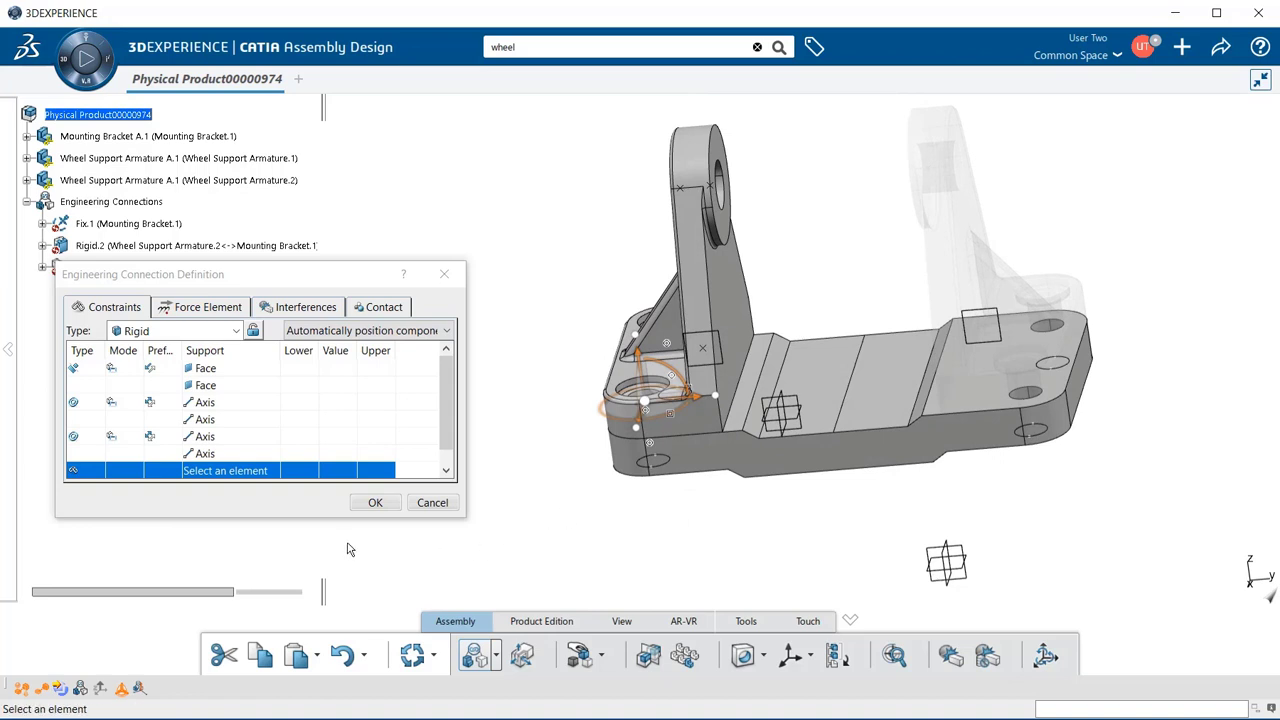
{"action": "left_click", "coordinate": [368, 509]}
{"action": "left_click", "coordinate": [370, 505]}
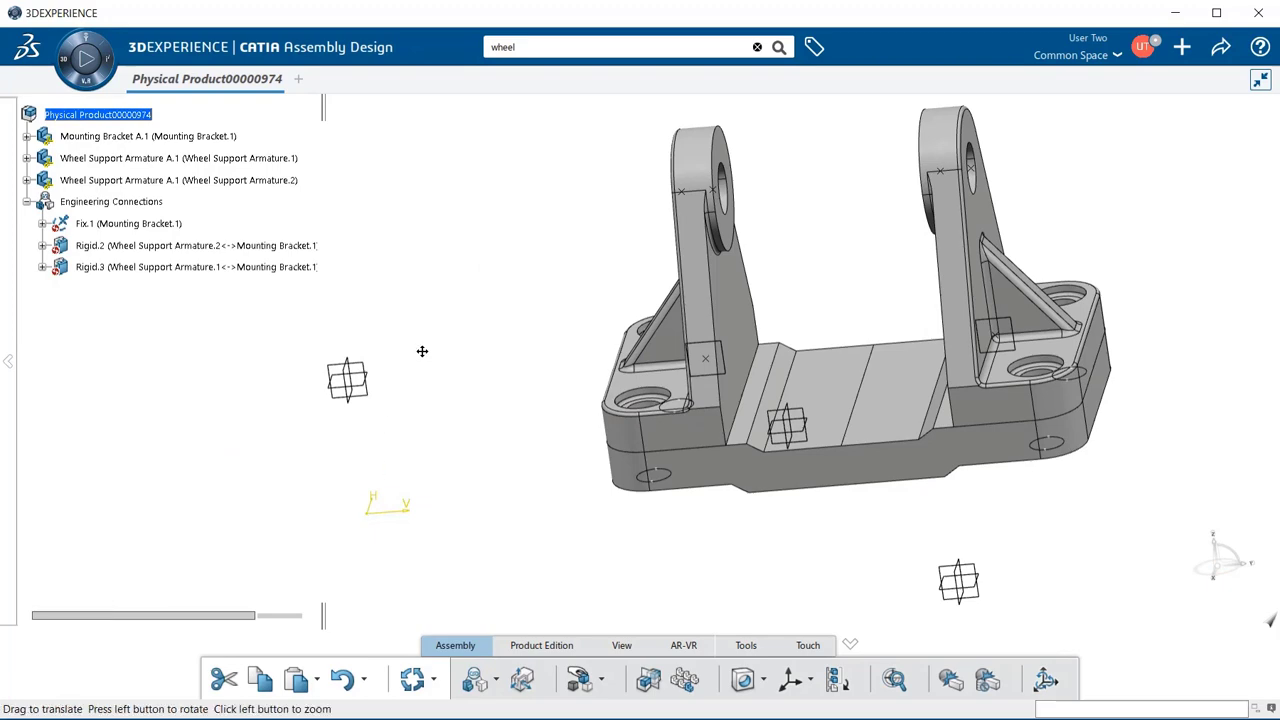
{"action": "middle_click_drag", "start_coordinate": [422, 351], "coordinate": [357, 380]}
{"action": "middle_click_drag", "start_coordinate": [700, 305], "coordinate": [694, 371]}
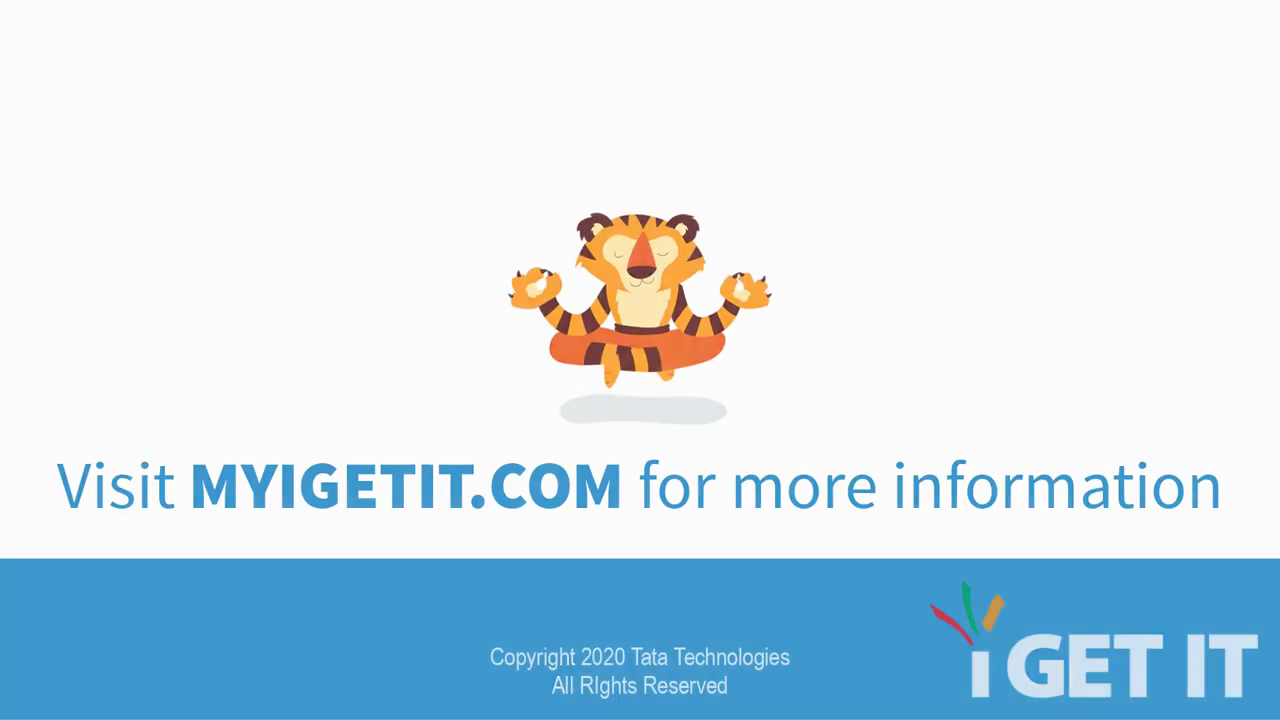